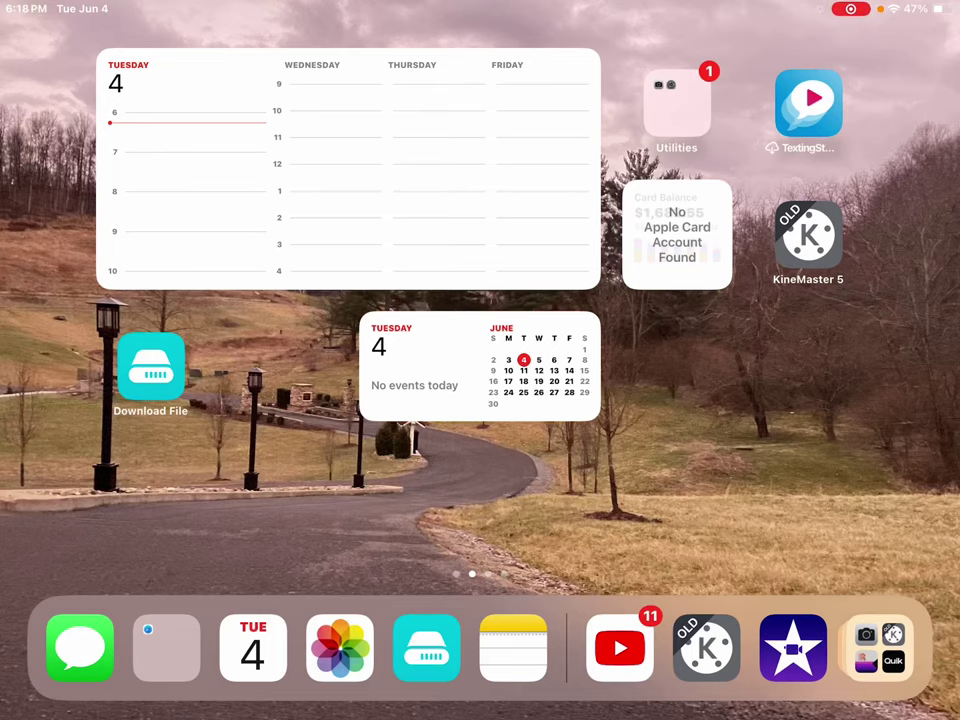
# Swipe down on the Home Screen to bring up Spotlight Search
pyautogui.moveTo(460, 475); pyautogui.dragTo(460, 600)
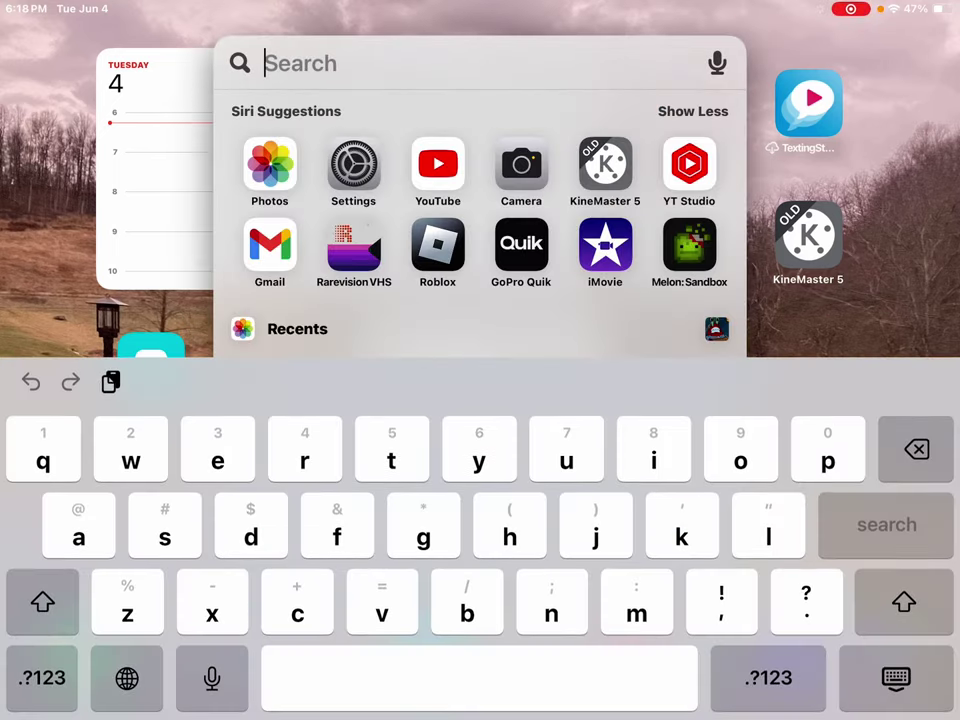
# Launch YT Studio from Spotlight with 's' and open the BAD NEWS video from Content
pyautogui.write('s')
pyautogui.press('Return')
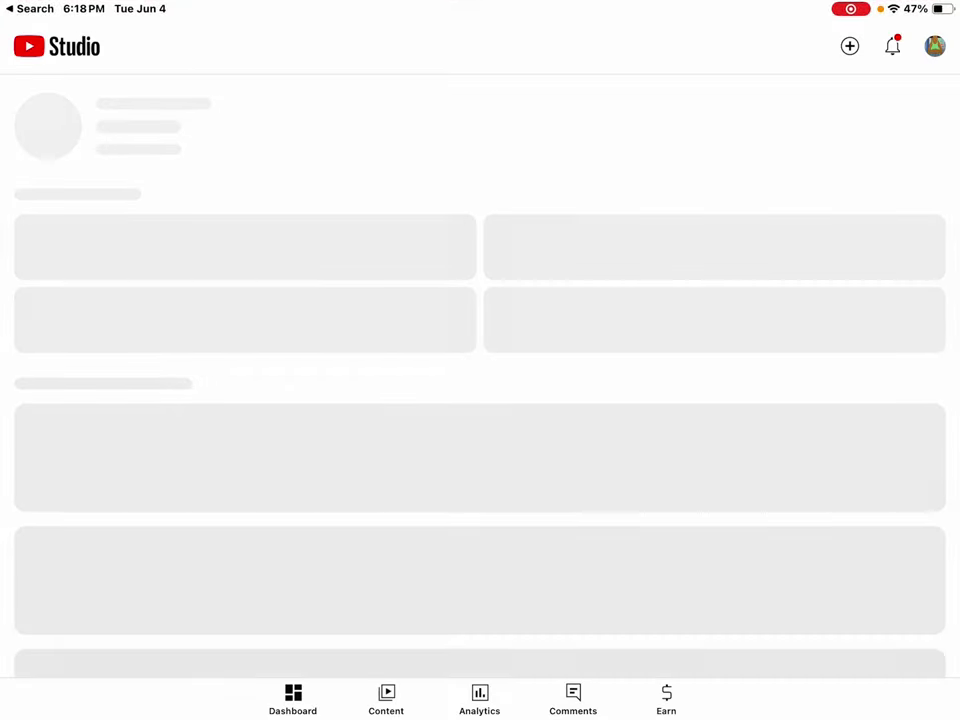
pyautogui.click(386, 697)
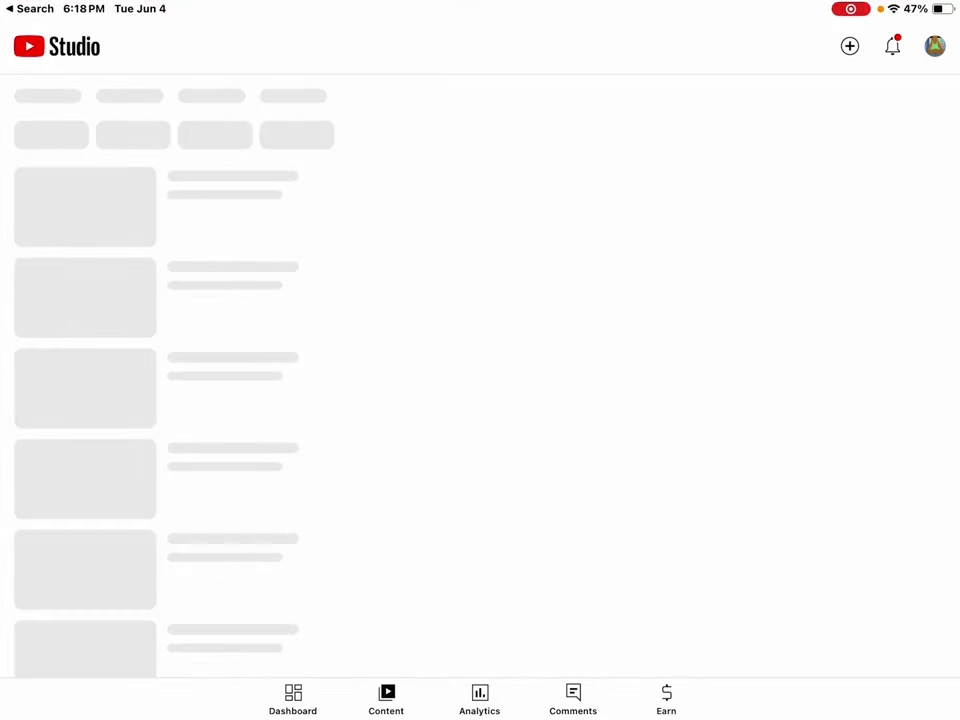
pyautogui.click(205, 575)
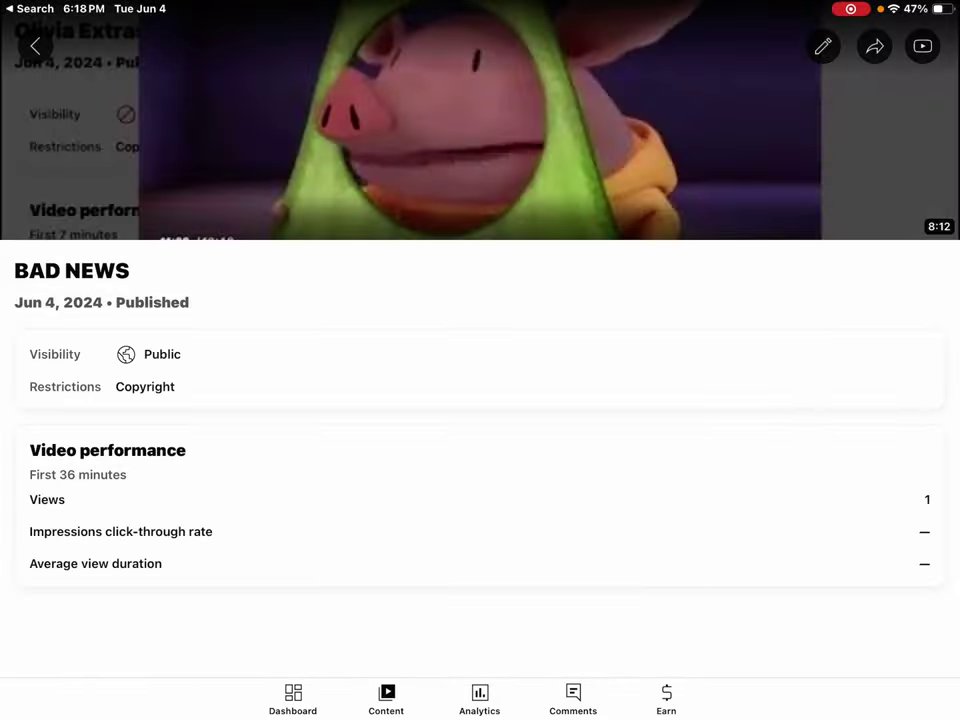
# Open the OLIVIA AND THE SCHOOL CONCERT copyright claim on BAD NEWS and begin a dispute
pyautogui.click(145, 386)
pyautogui.click(480, 690)
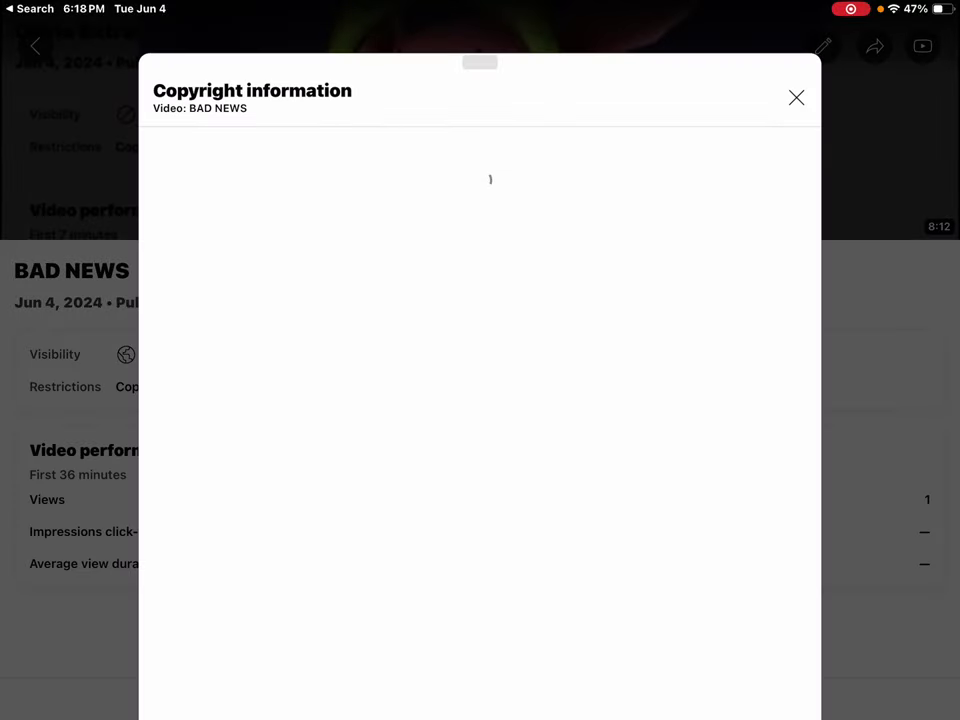
pyautogui.click(262, 635)
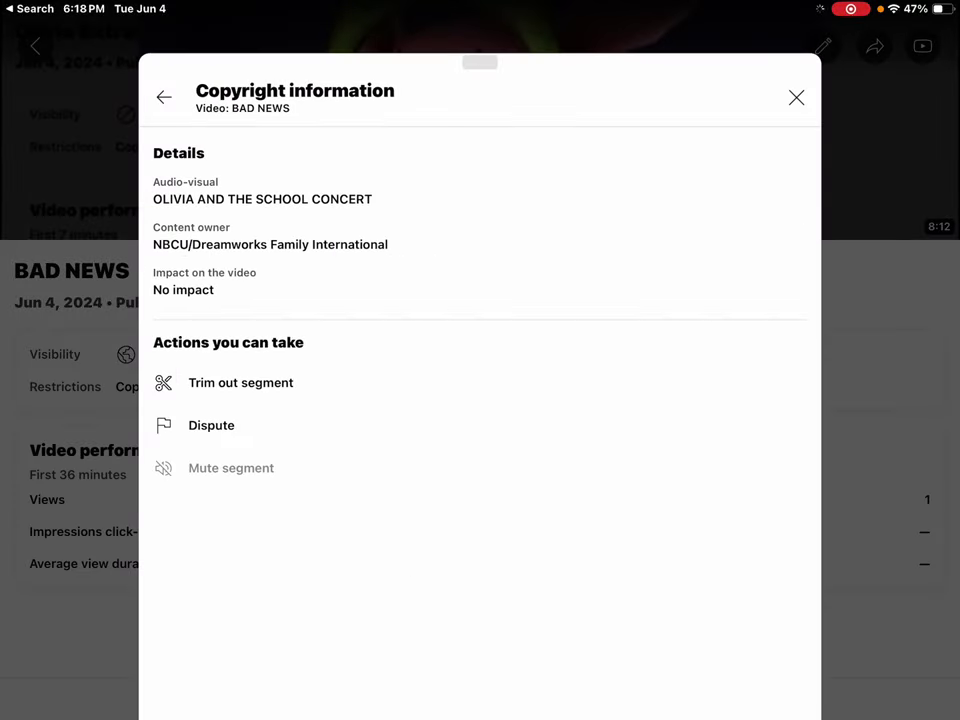
pyautogui.click(211, 425)
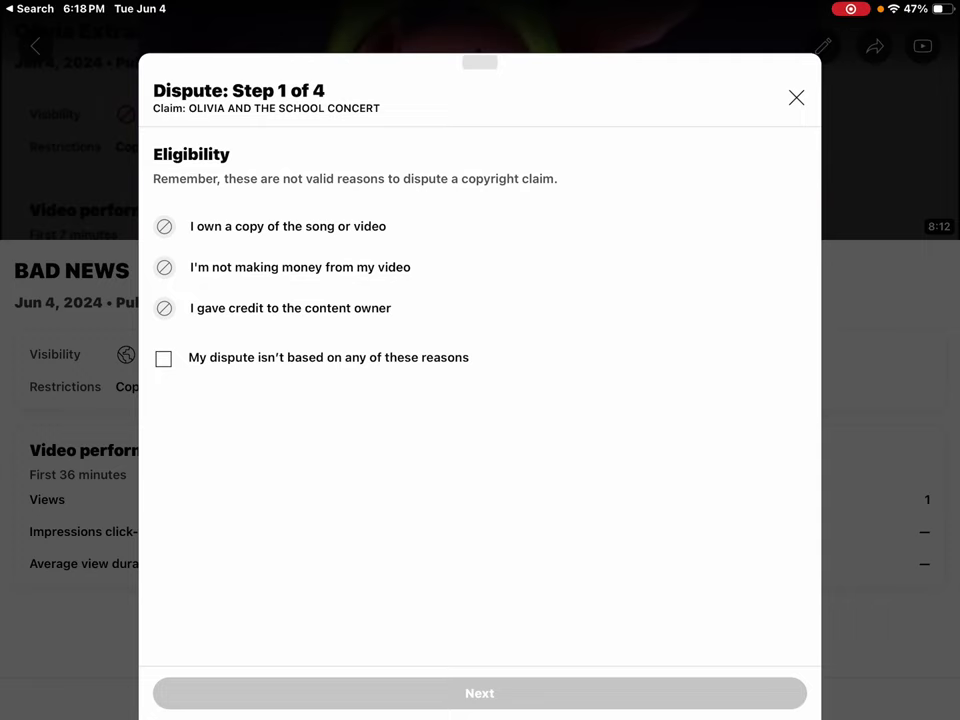
# Confirm the dispute isn't based on listed reasons, choose Original content, and affirm ownership
pyautogui.click(163, 358)
pyautogui.click(479, 693)
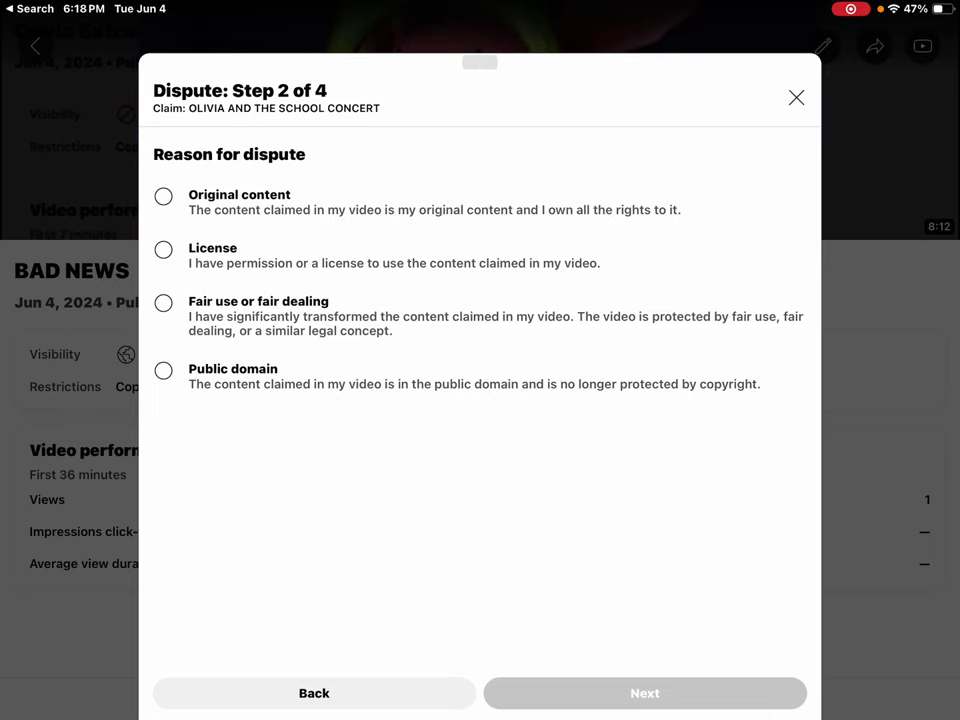
pyautogui.click(163, 196)
pyautogui.click(645, 693)
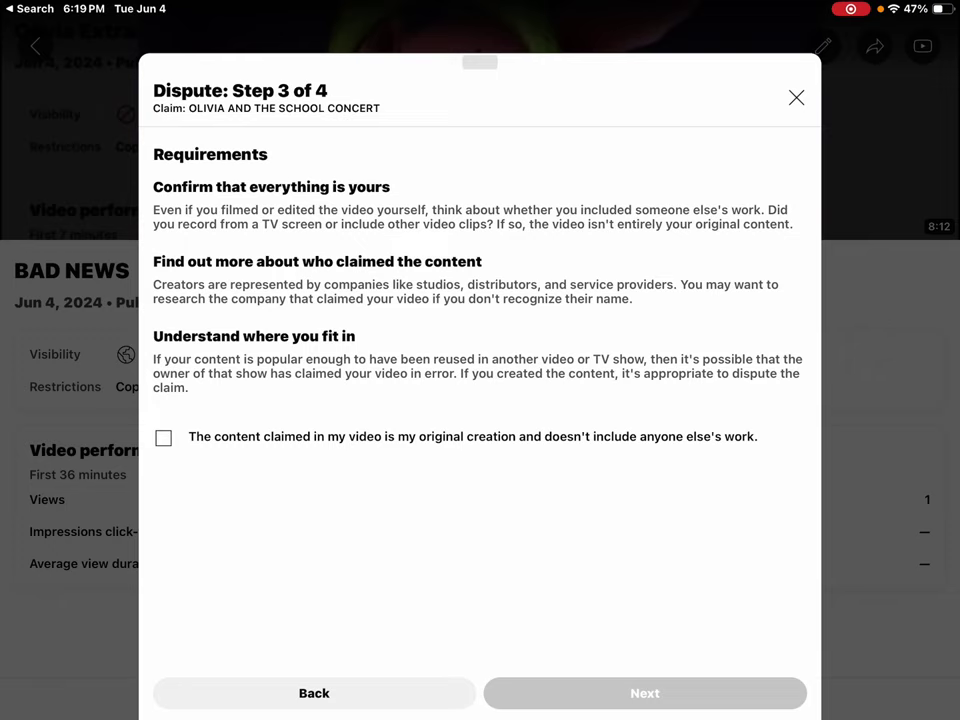
pyautogui.click(163, 438)
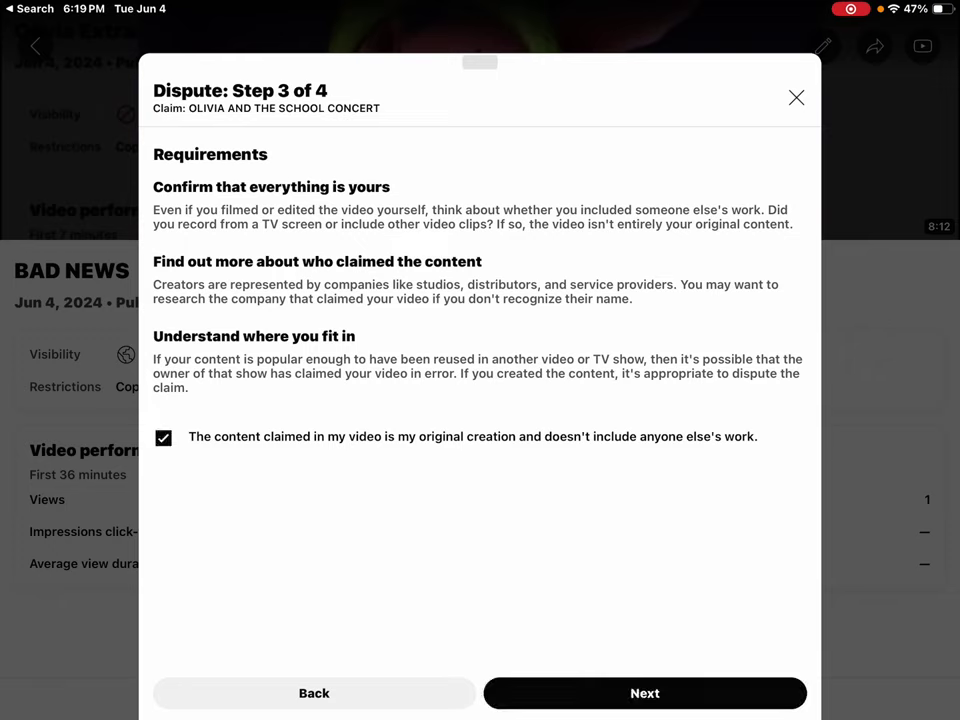
pyautogui.click(645, 693)
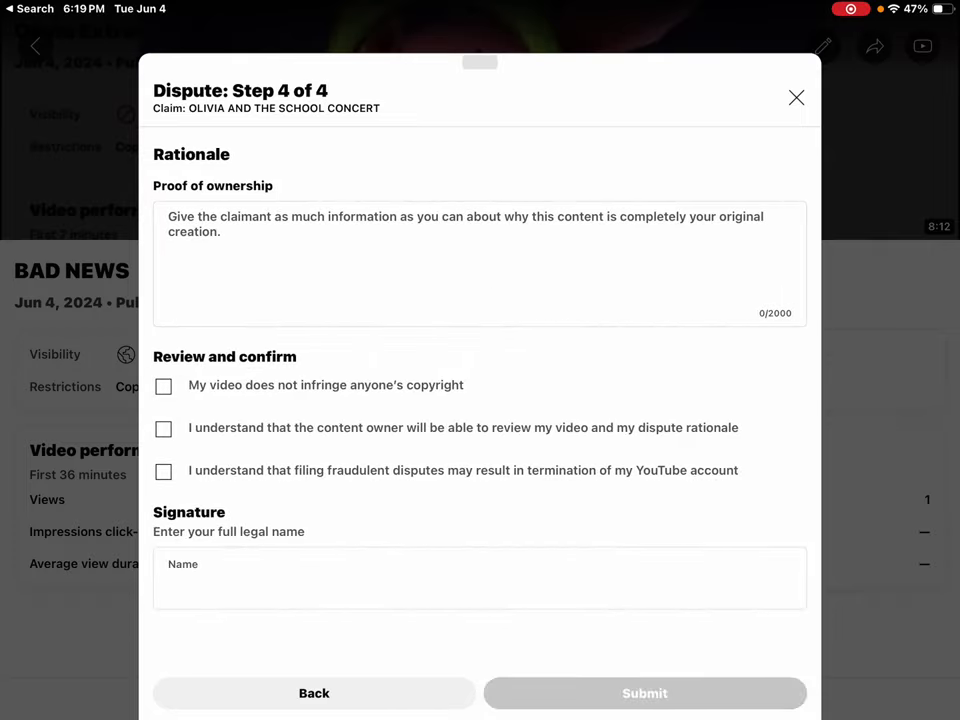
# Restart the dispute and repeat the eligibility, Original content and ownership choices
pyautogui.click(796, 97)
pyautogui.click(210, 424)
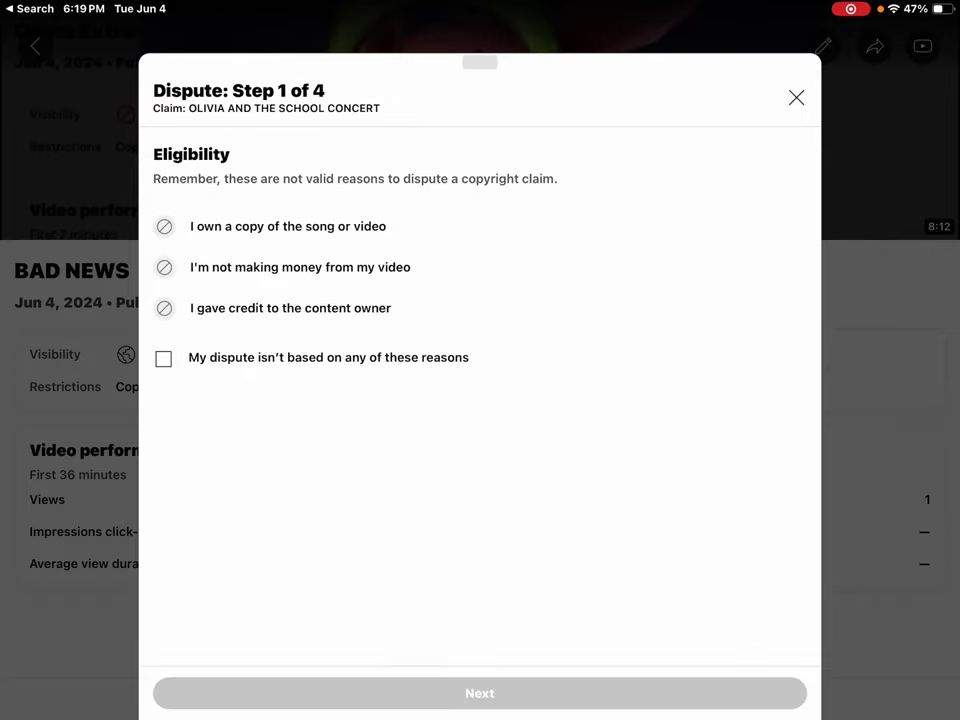
pyautogui.click(163, 358)
pyautogui.click(479, 693)
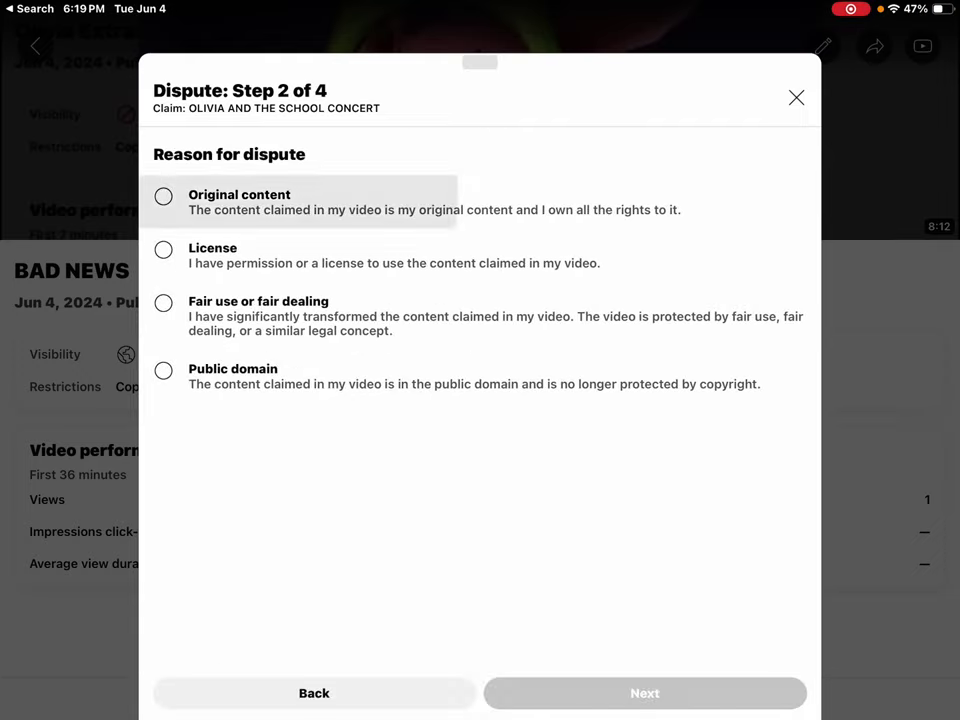
pyautogui.click(163, 196)
pyautogui.click(645, 693)
pyautogui.click(163, 438)
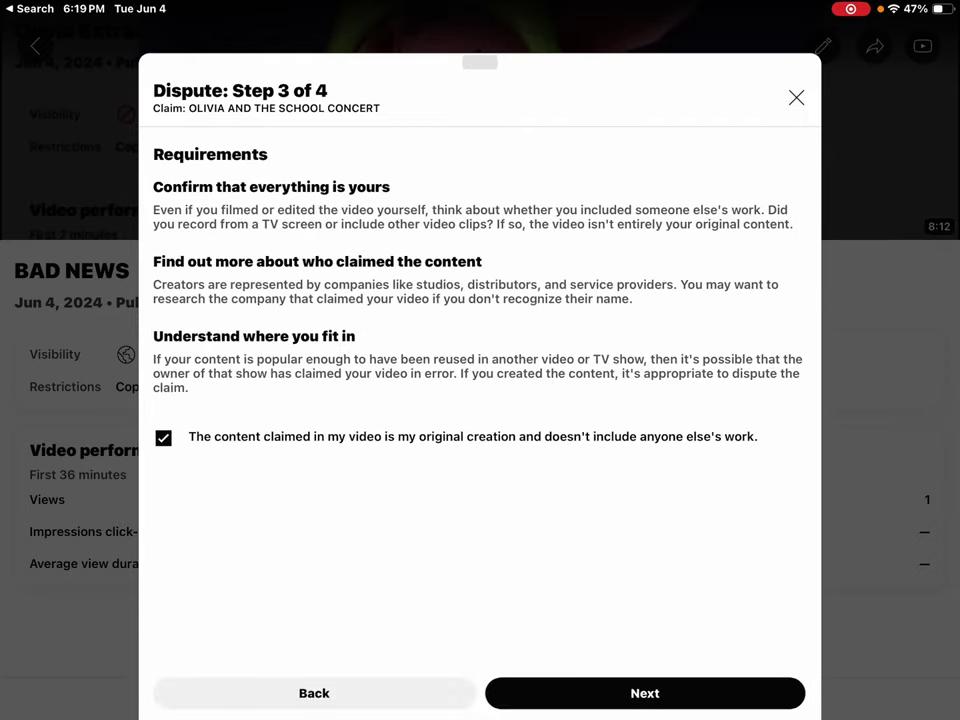
pyautogui.click(645, 693)
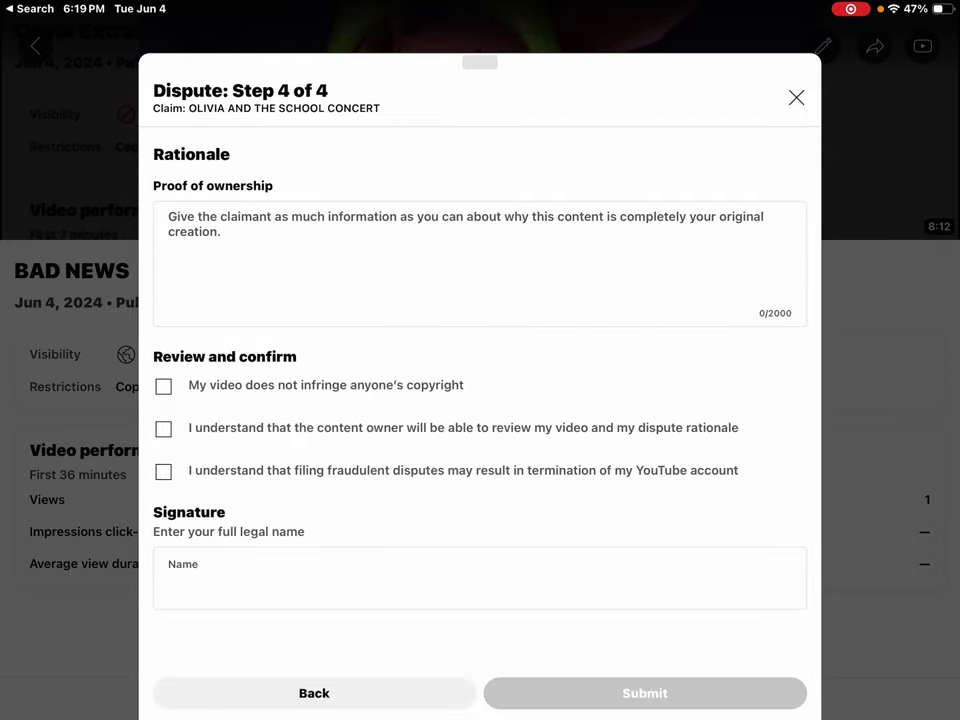
# Write the proof of ownership 'This is my video creation and it's not owned by the copyright owner', correcting stray characters
pyautogui.click(480, 262)
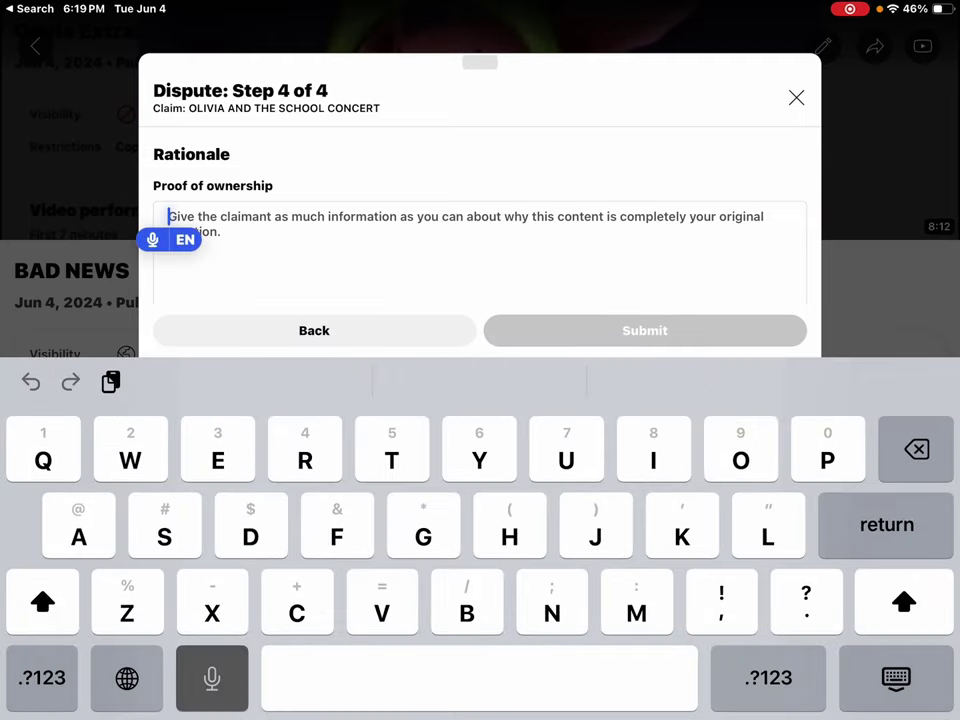
pyautogui.write('This is my video creation')
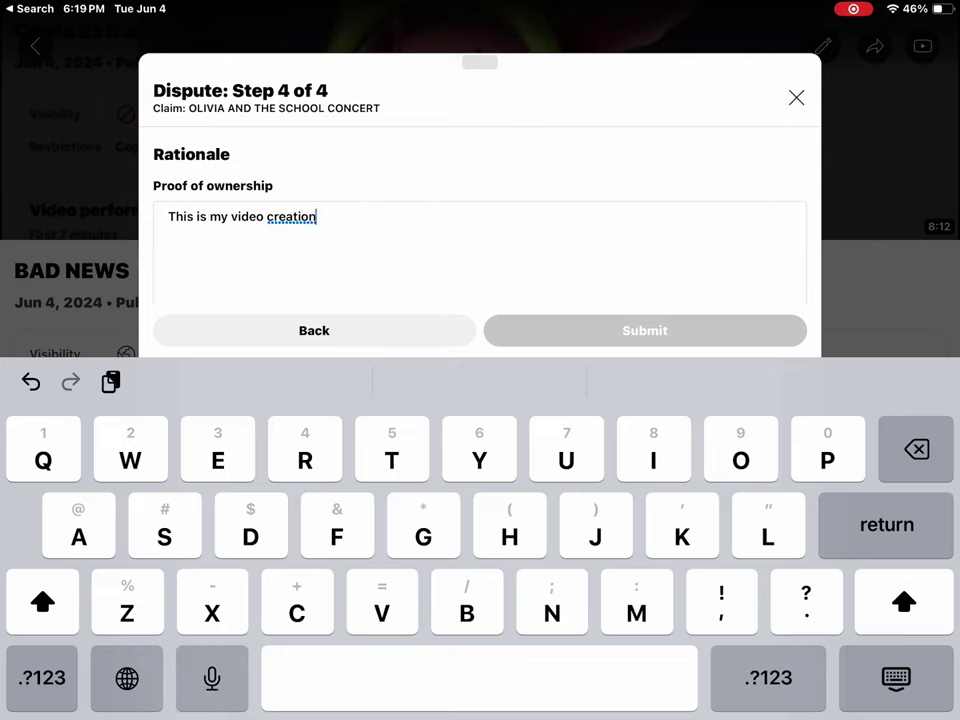
pyautogui.click(212, 677)
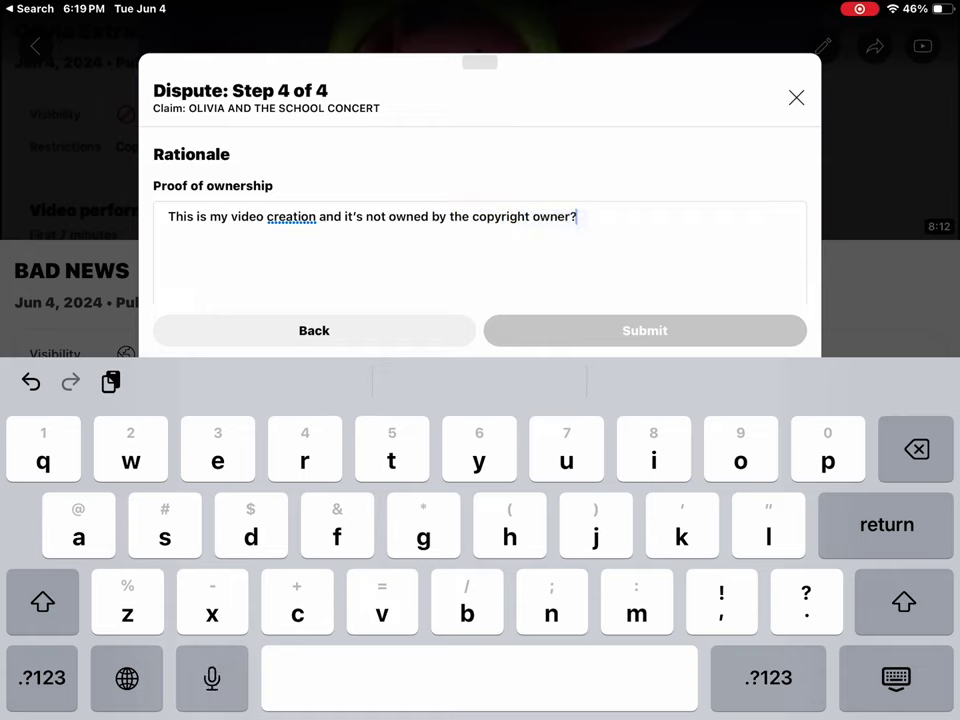
pyautogui.press('BackSpace')
pyautogui.click(318, 216)
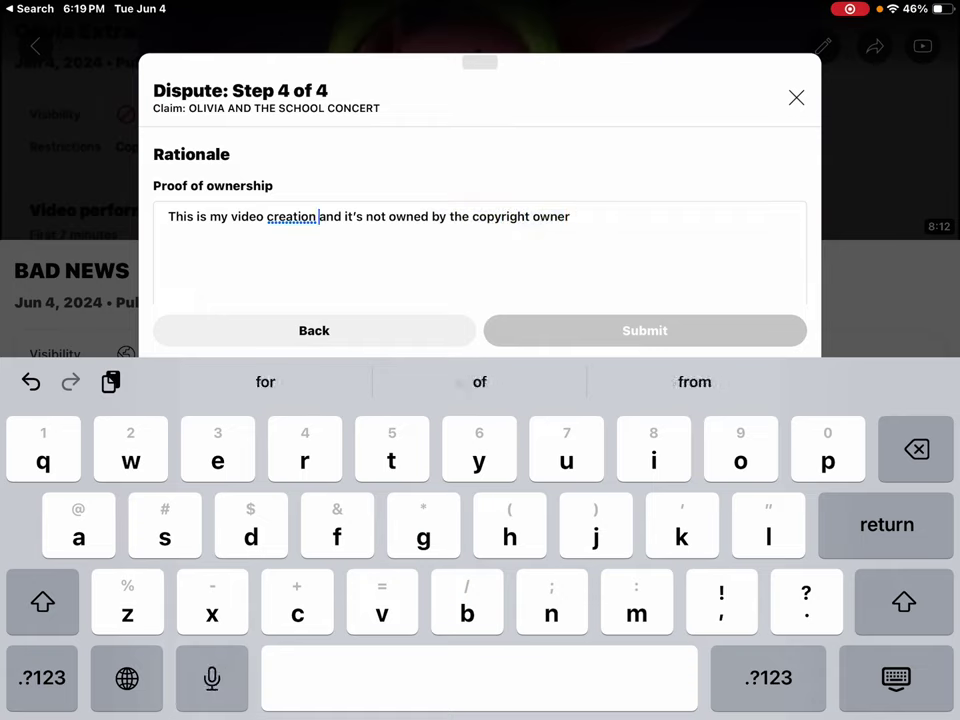
pyautogui.press('BackSpace')
# Add the comma after 'creation' and tick the three dispute acknowledgement boxes
pyautogui.write(',')
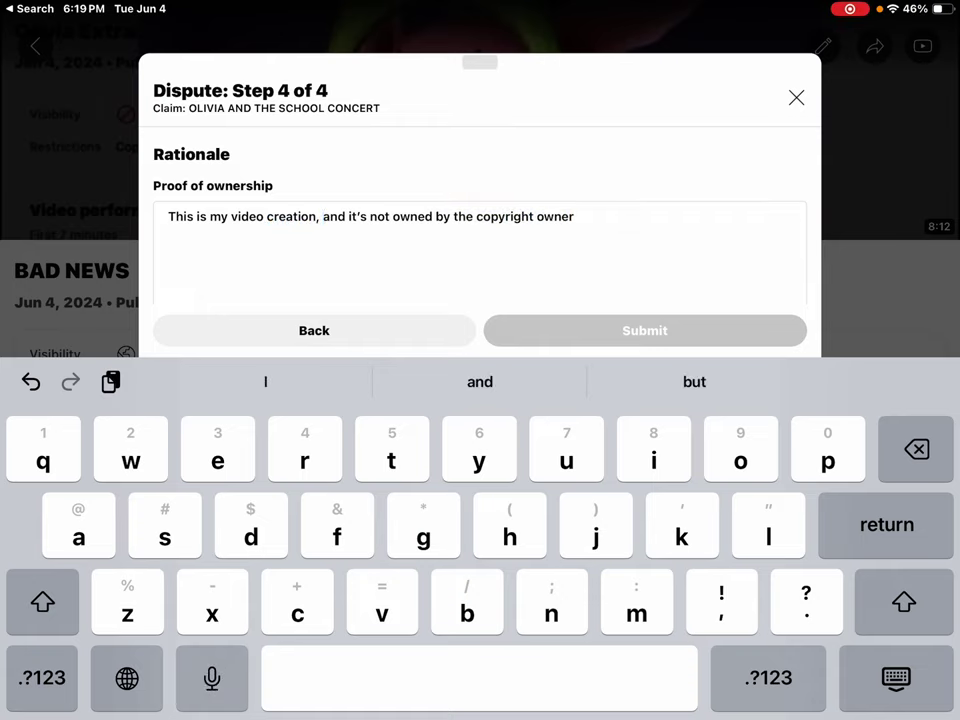
pyautogui.click(896, 677)
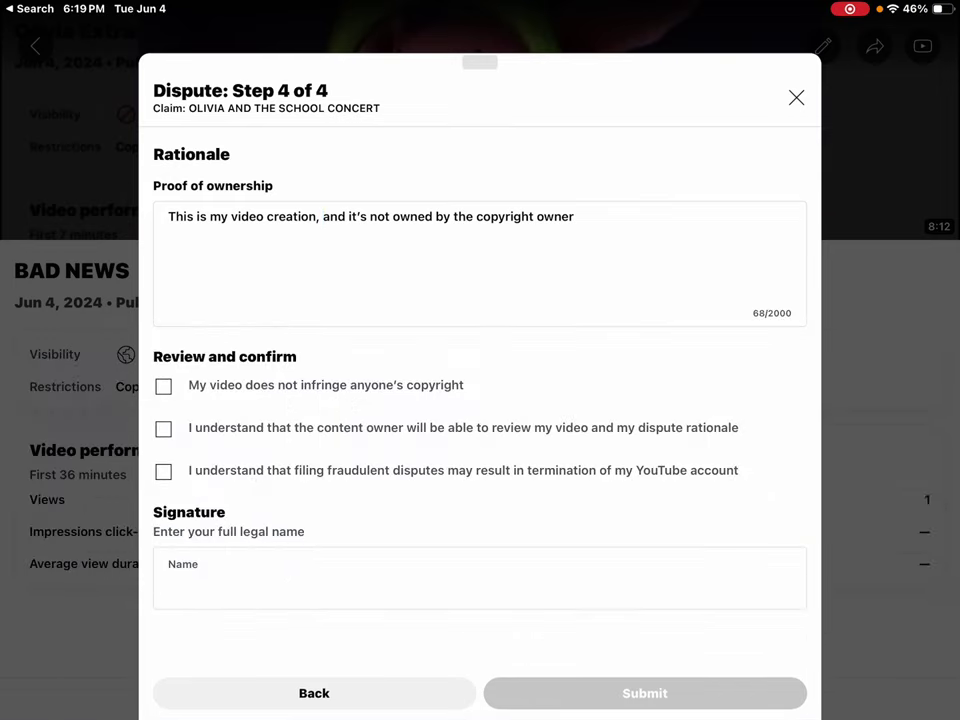
pyautogui.click(163, 386)
pyautogui.click(163, 429)
pyautogui.click(163, 471)
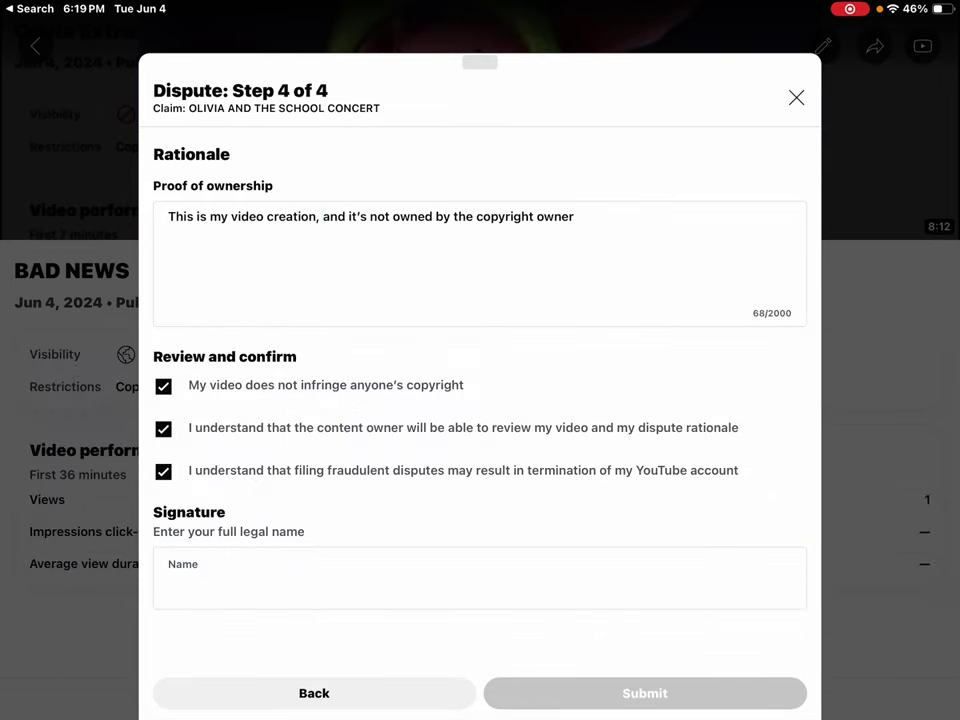
# Sign the dispute with the full legal name and submit it
pyautogui.click(480, 578)
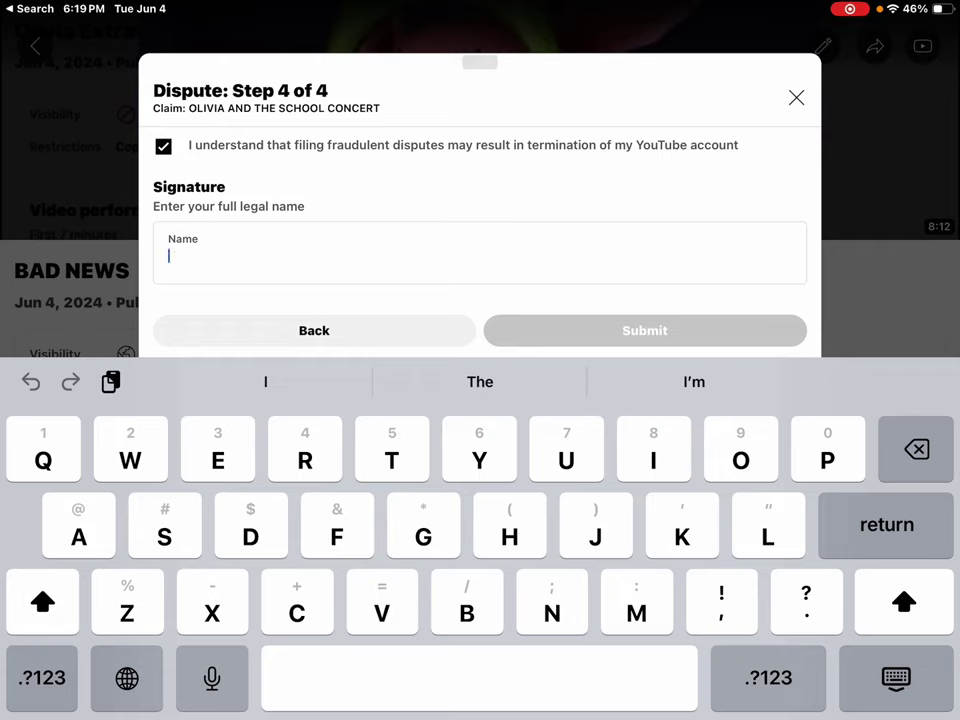
pyautogui.write('Evan ')
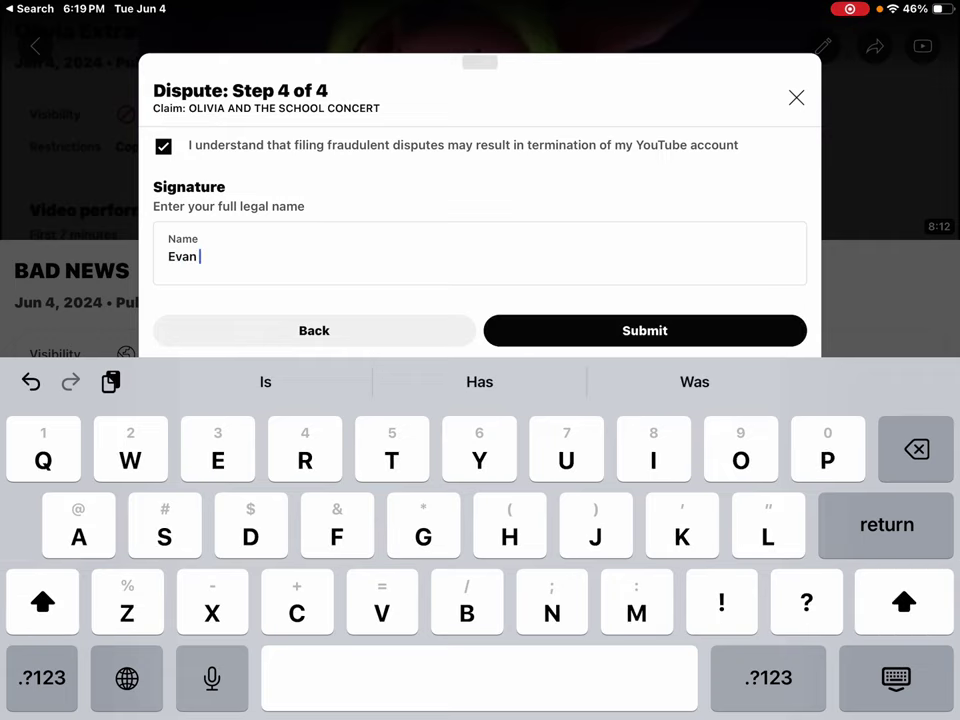
pyautogui.write('Porrini')
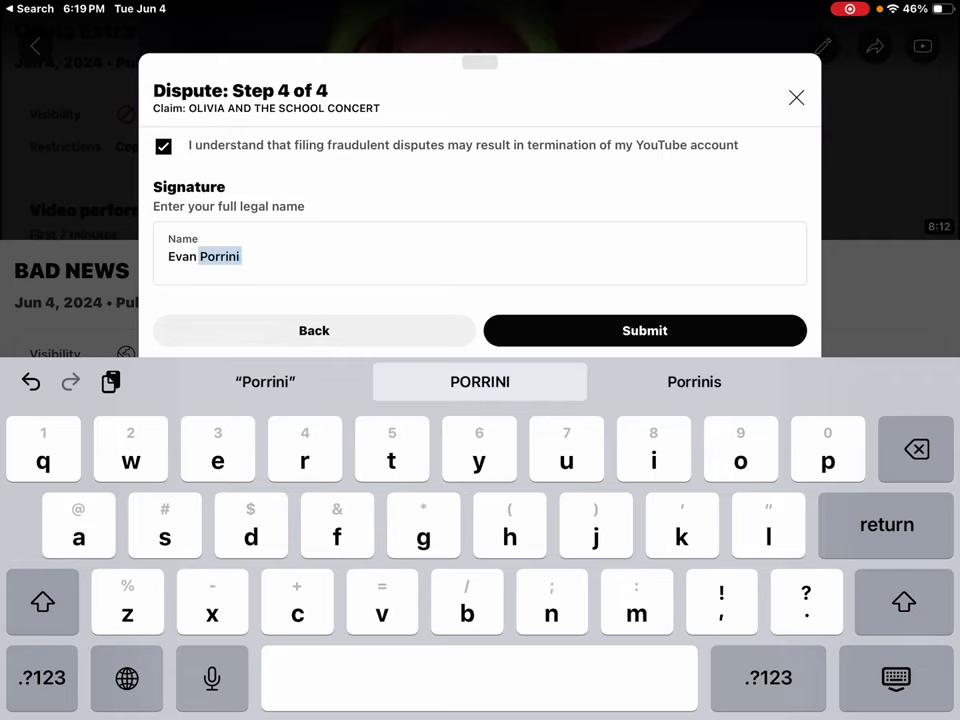
pyautogui.click(645, 330)
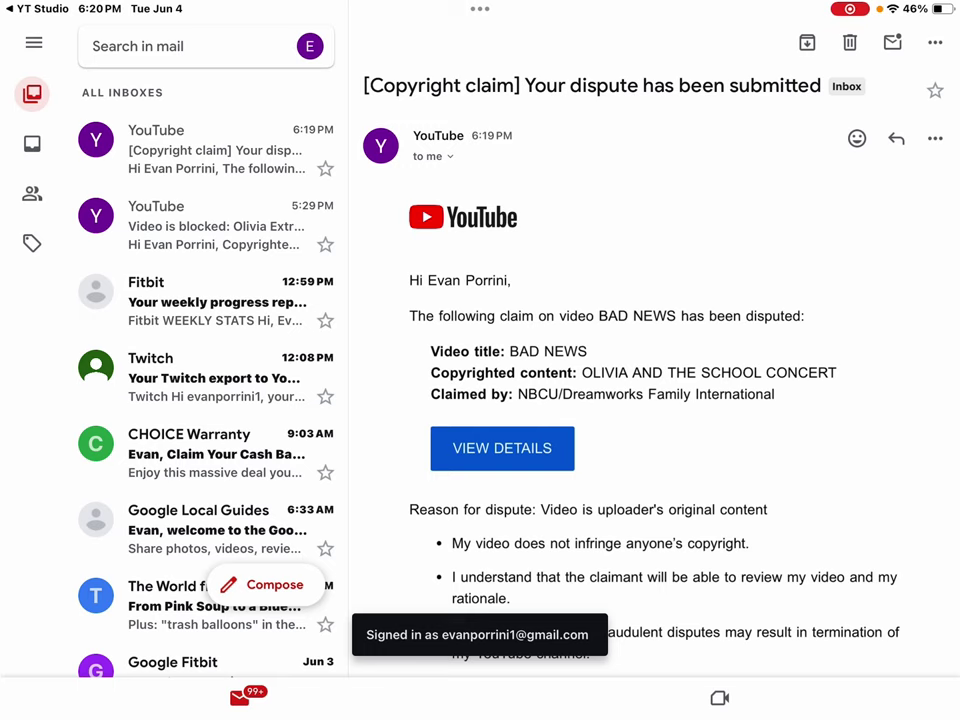
# Select the confirmation email's body through its sign-off, then clear the selection
pyautogui.click(420, 280)
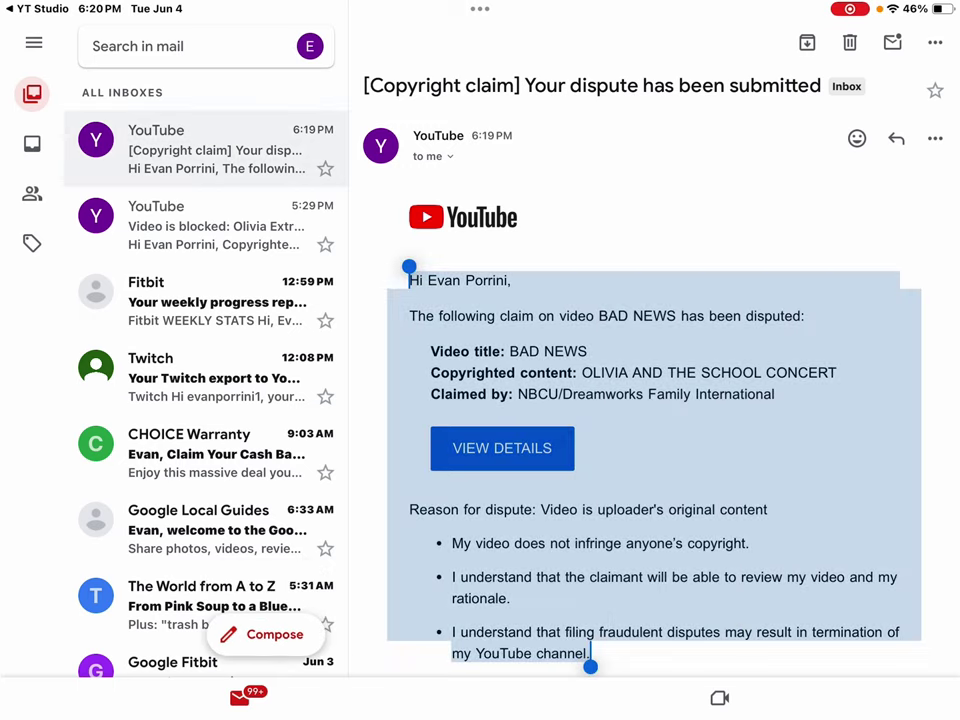
pyautogui.scroll(-5, 650, 450)
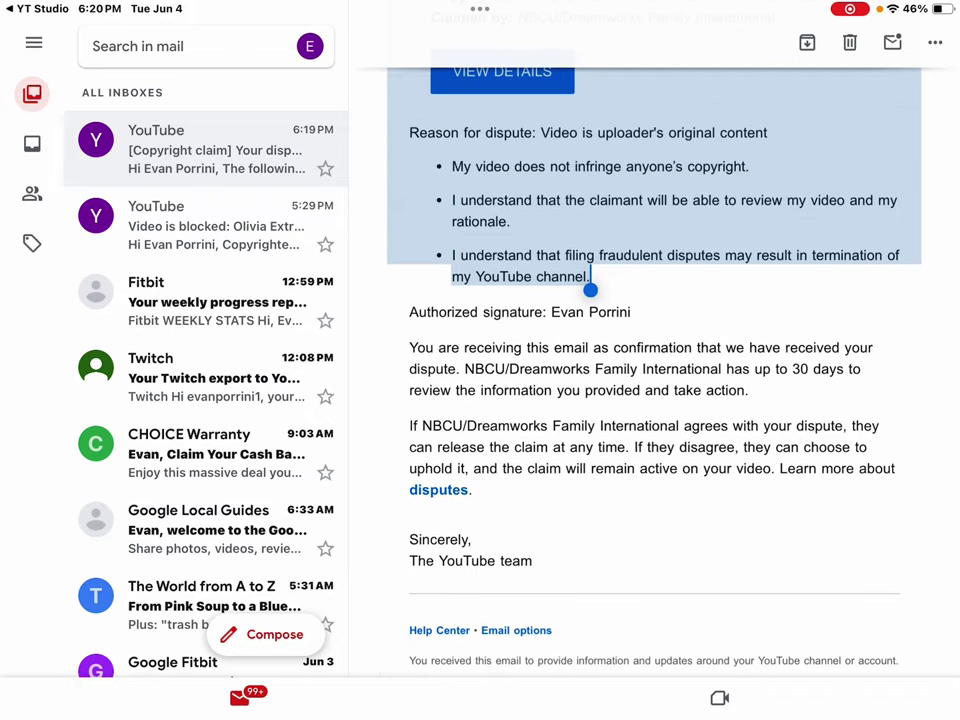
pyautogui.moveTo(590, 290); pyautogui.dragTo(533, 574)
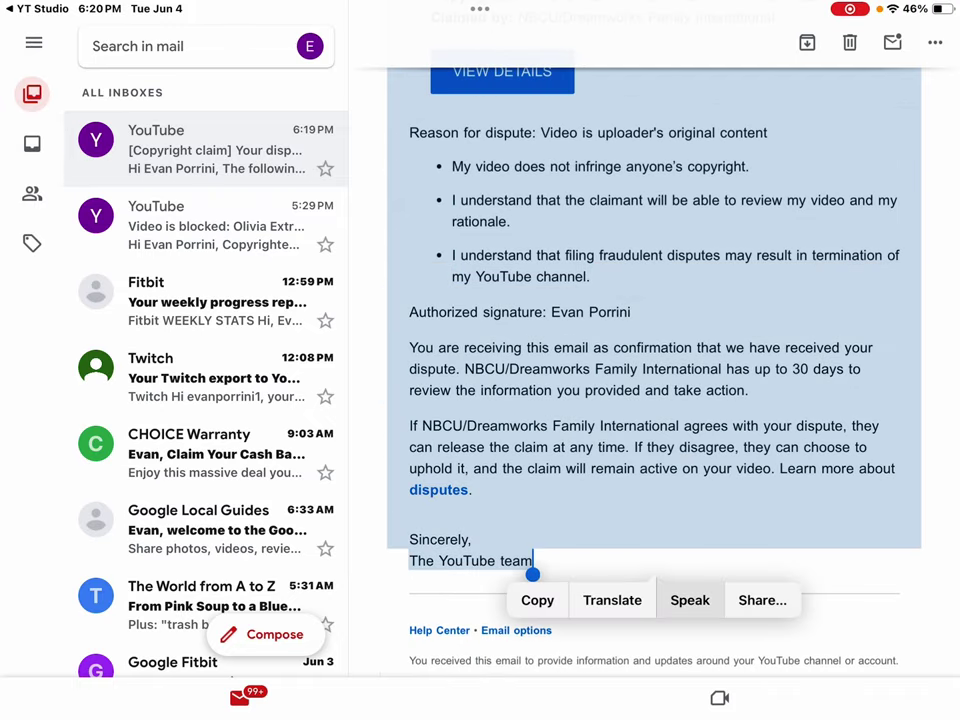
pyautogui.click(537, 600)
pyautogui.click(650, 300)
# Scroll through the confirmation email, then switch back to YT Studio's dispute notice
pyautogui.scroll(5, 650, 400)
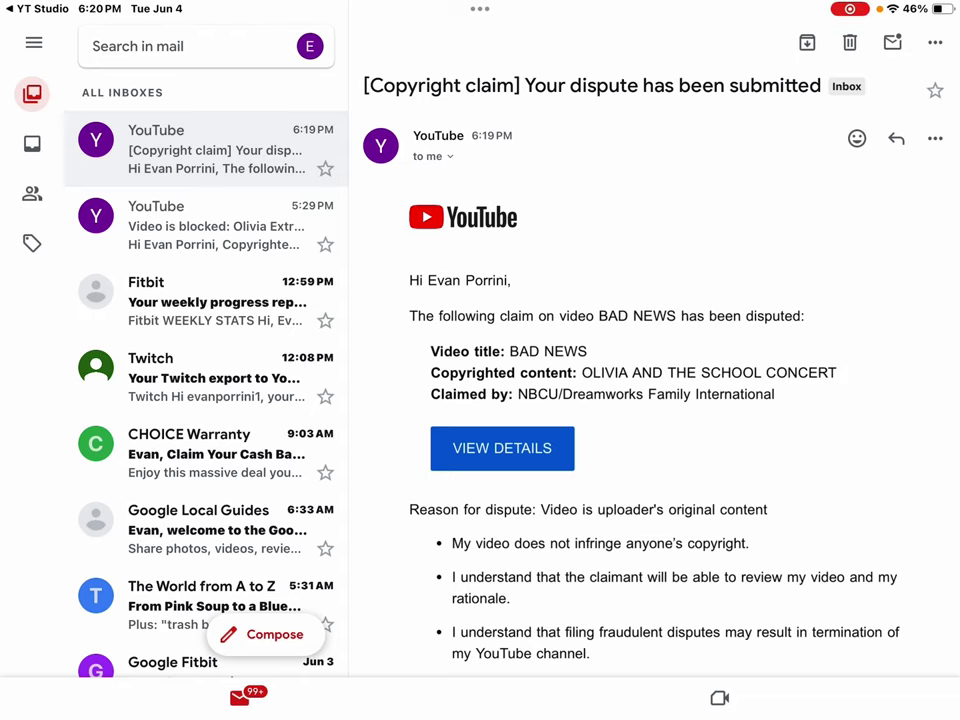
pyautogui.scroll(-5, 655, 400)
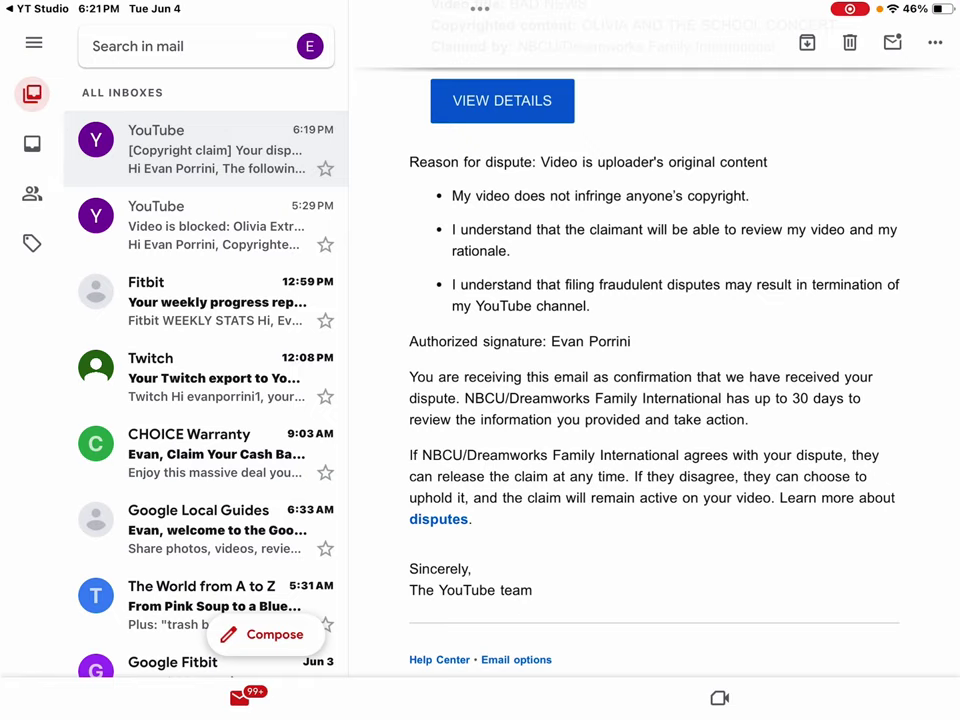
pyautogui.moveTo(480, 715); pyautogui.dragTo(480, 450)
pyautogui.click(776, 440)
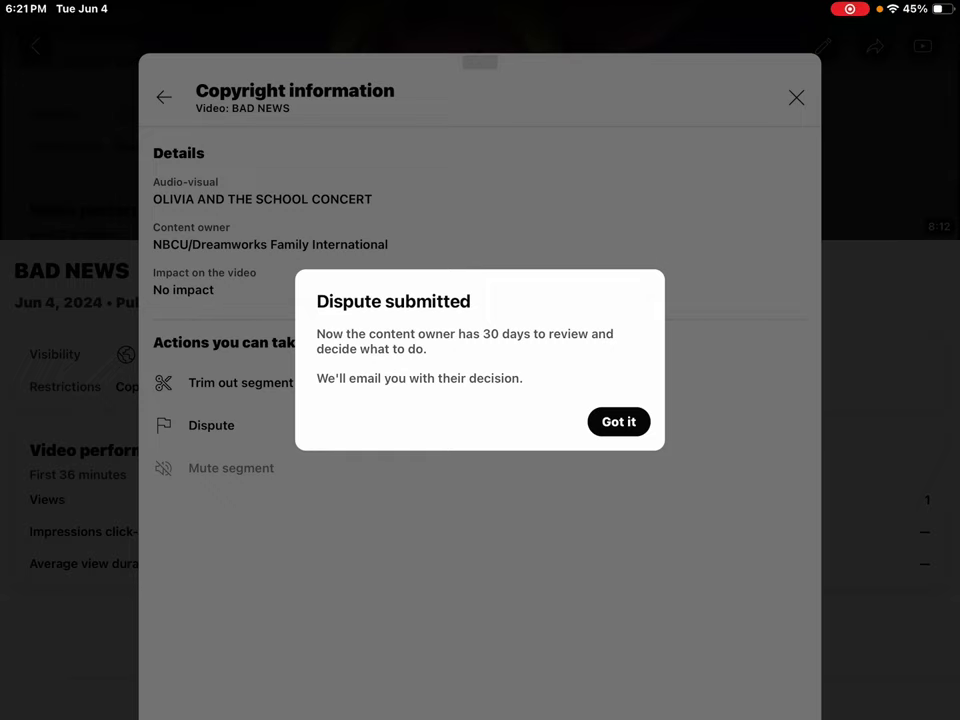
# Dismiss the Dispute submitted notice and open the OLIVIA AND THE SCHOOL CONCERT claim details
pyautogui.click(618, 421)
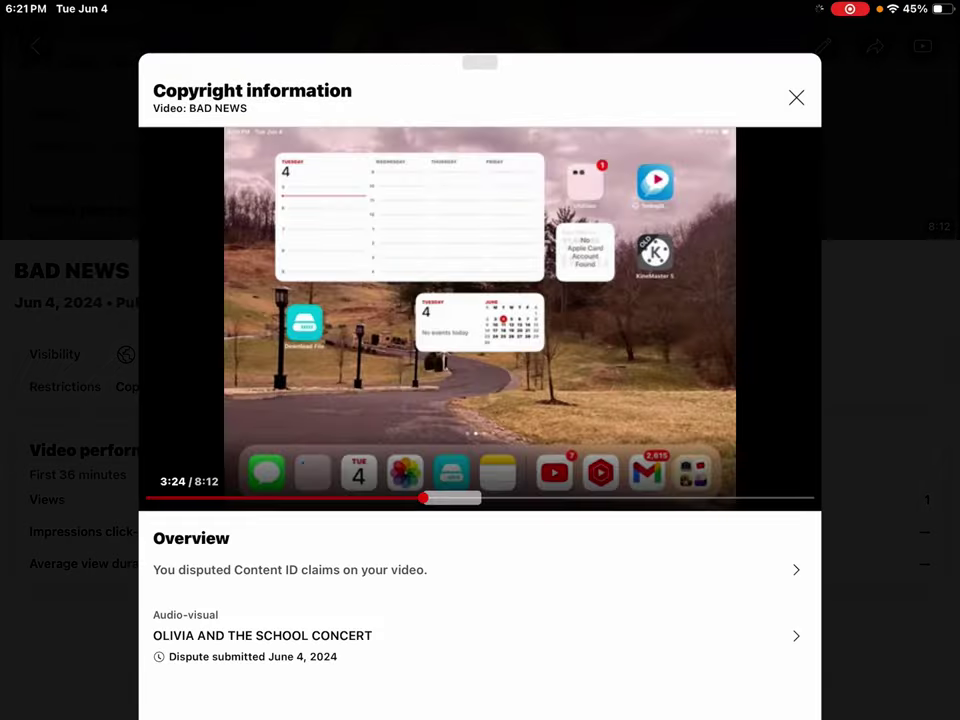
pyautogui.click(400, 635)
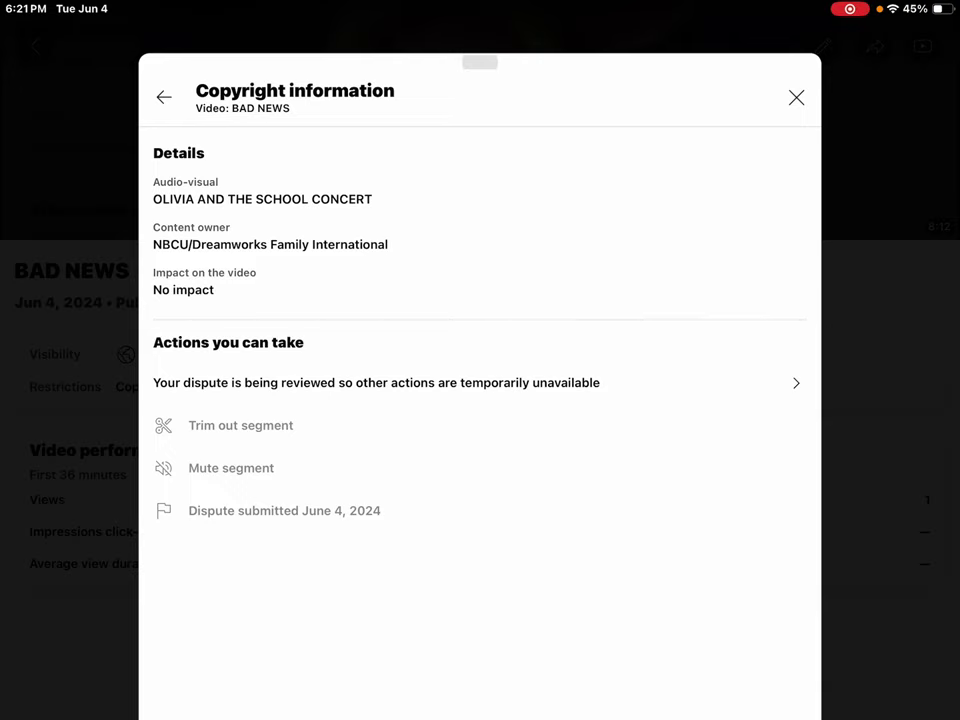
pyautogui.write('W')
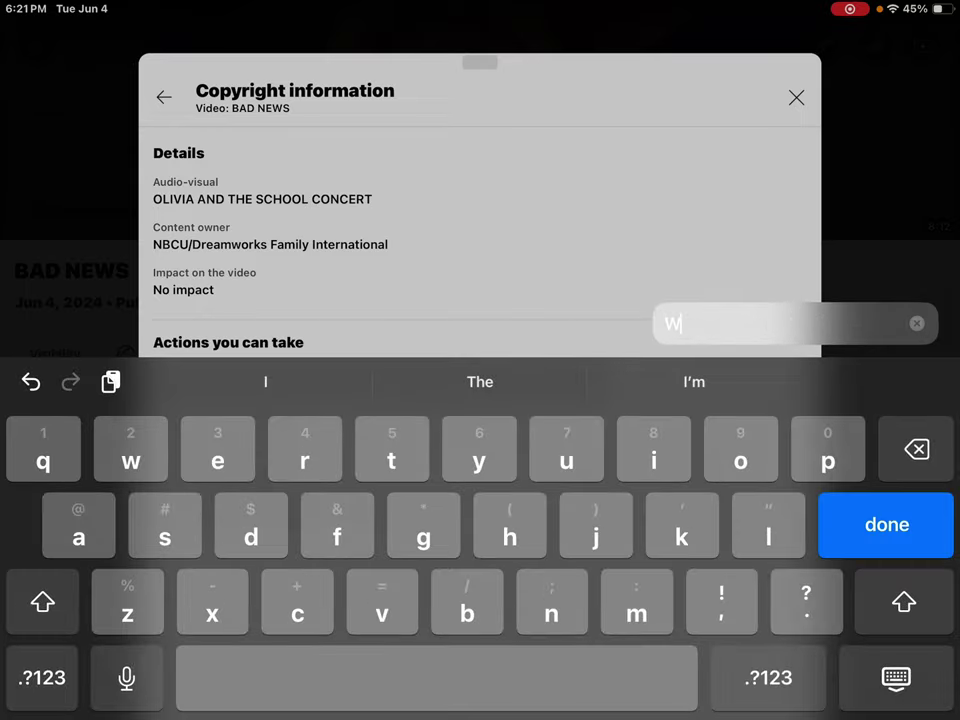
pyautogui.write("hat's ")
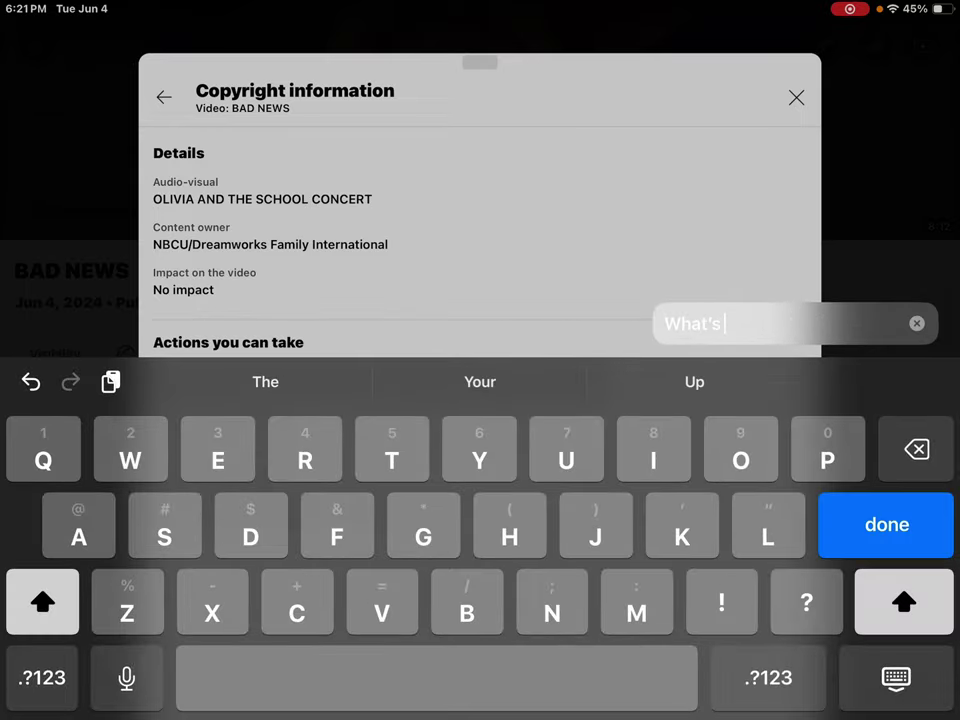
pyautogui.write('In 30 ')
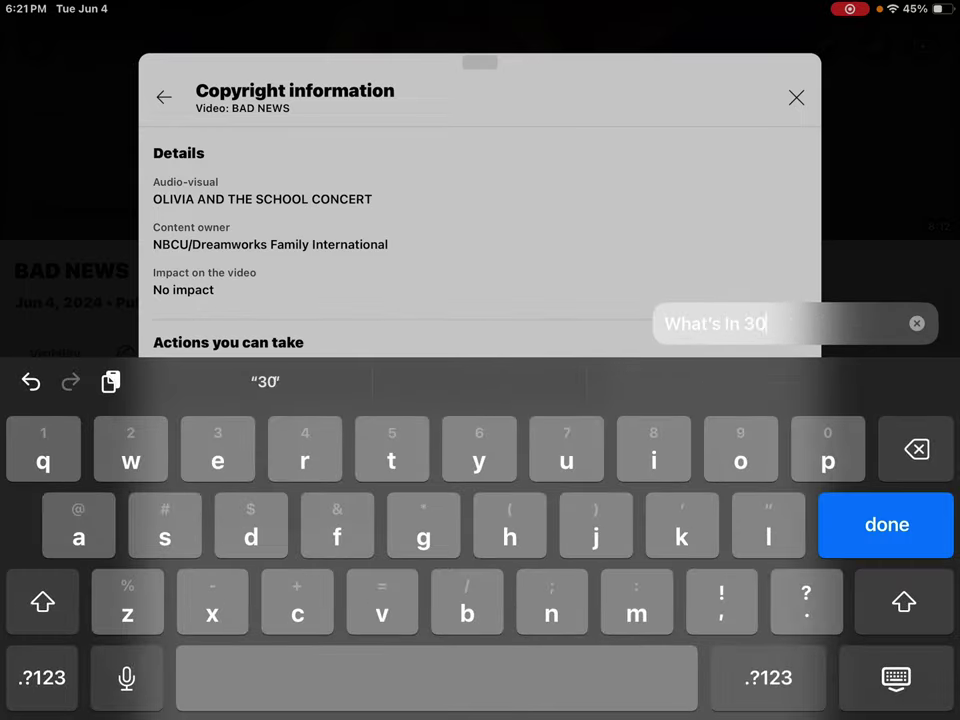
pyautogui.write('Days')
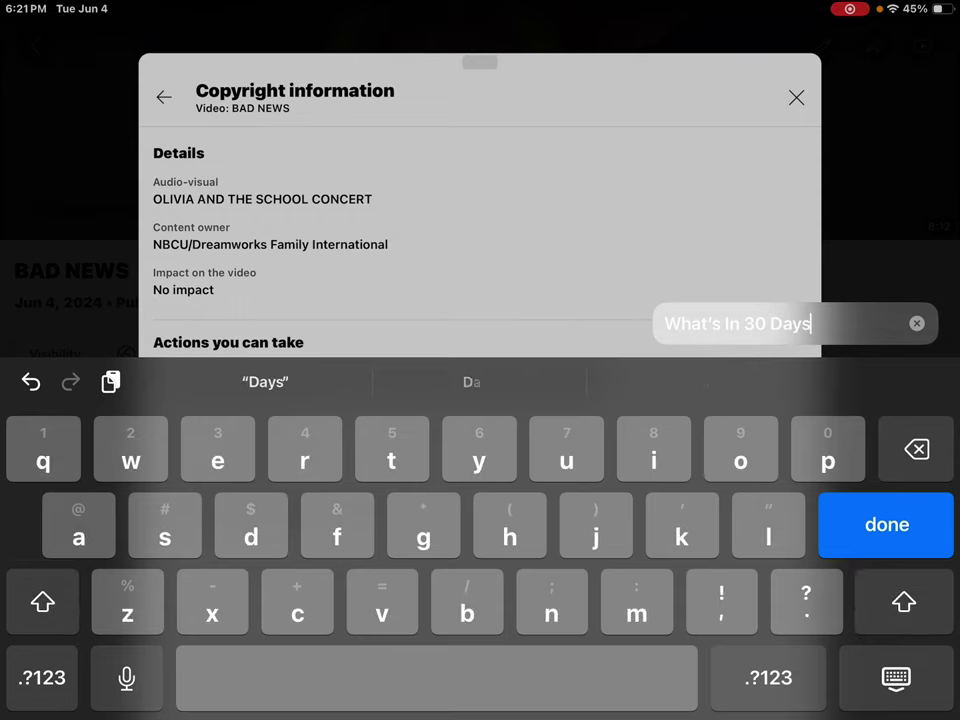
pyautogui.press('Return')
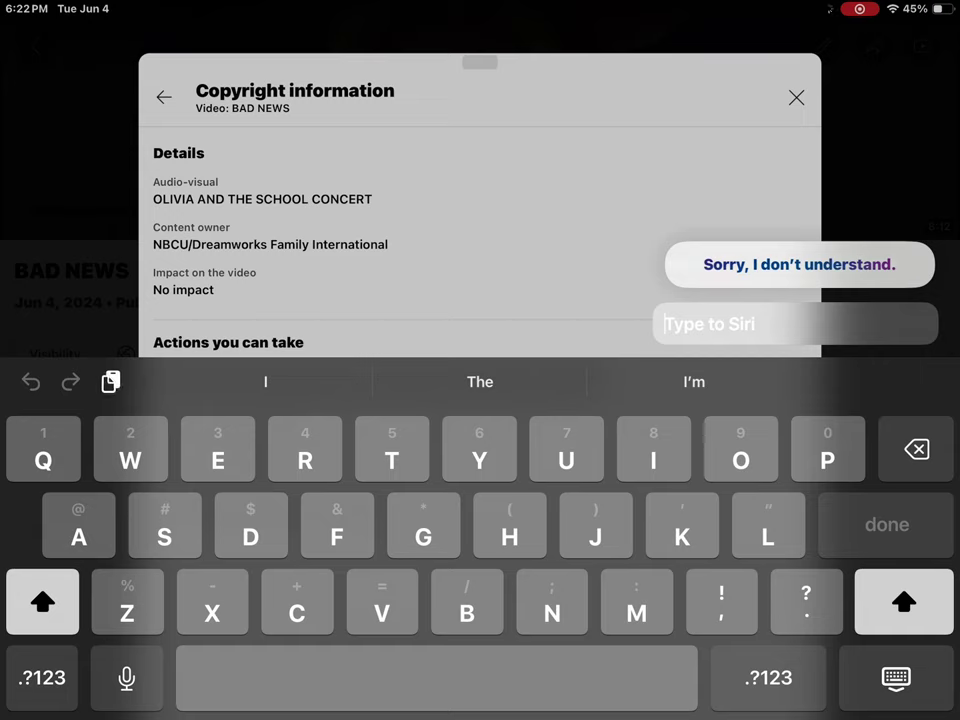
pyautogui.write('What ')
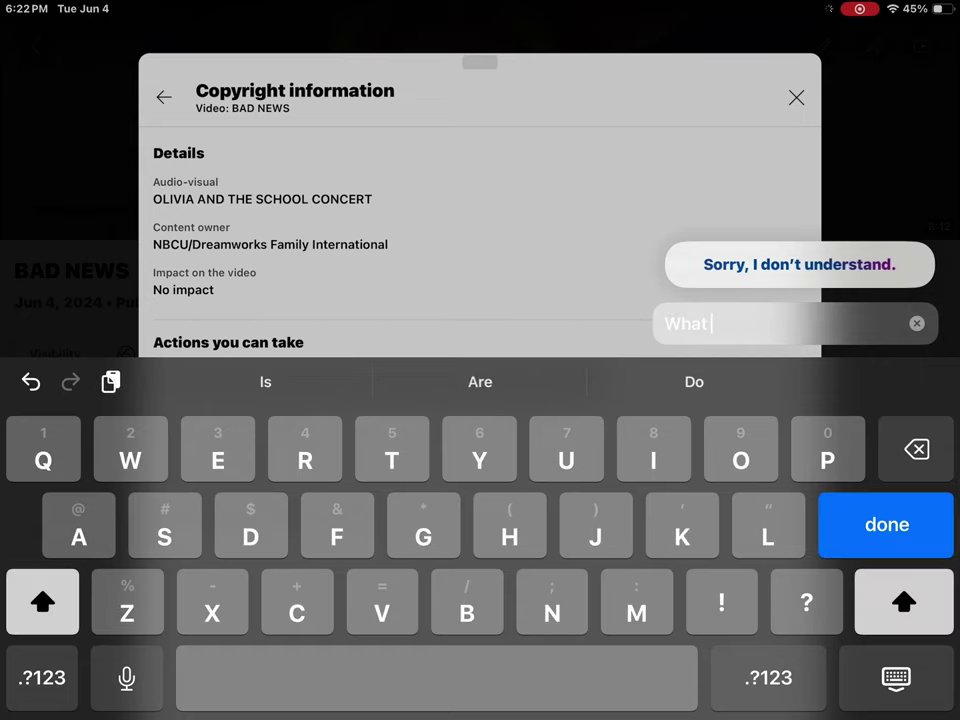
pyautogui.write('Day Is ')
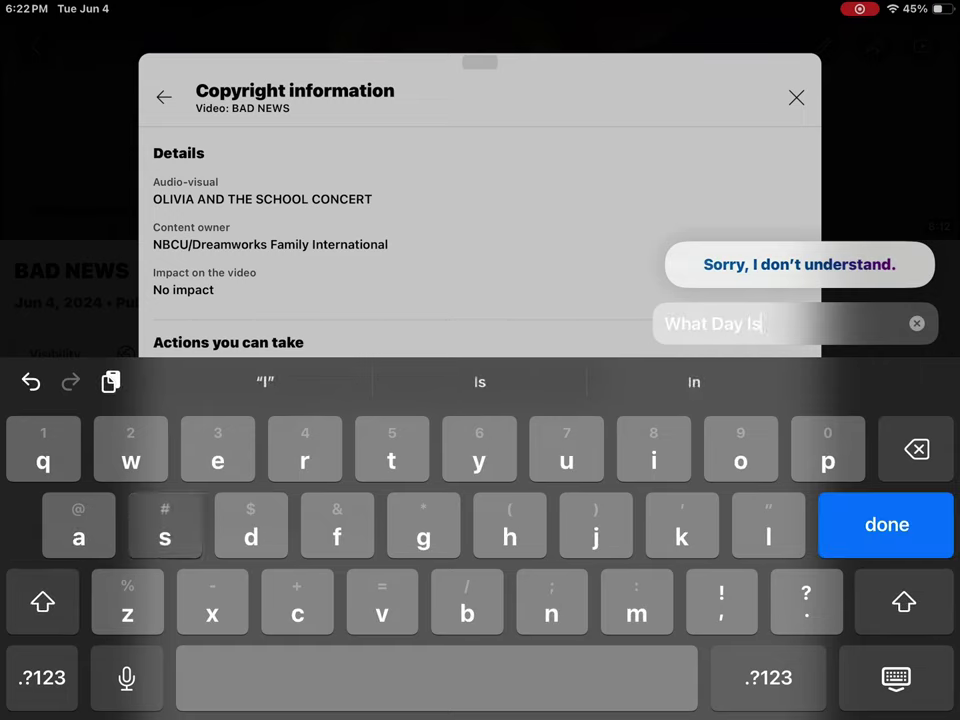
pyautogui.write('In 3')
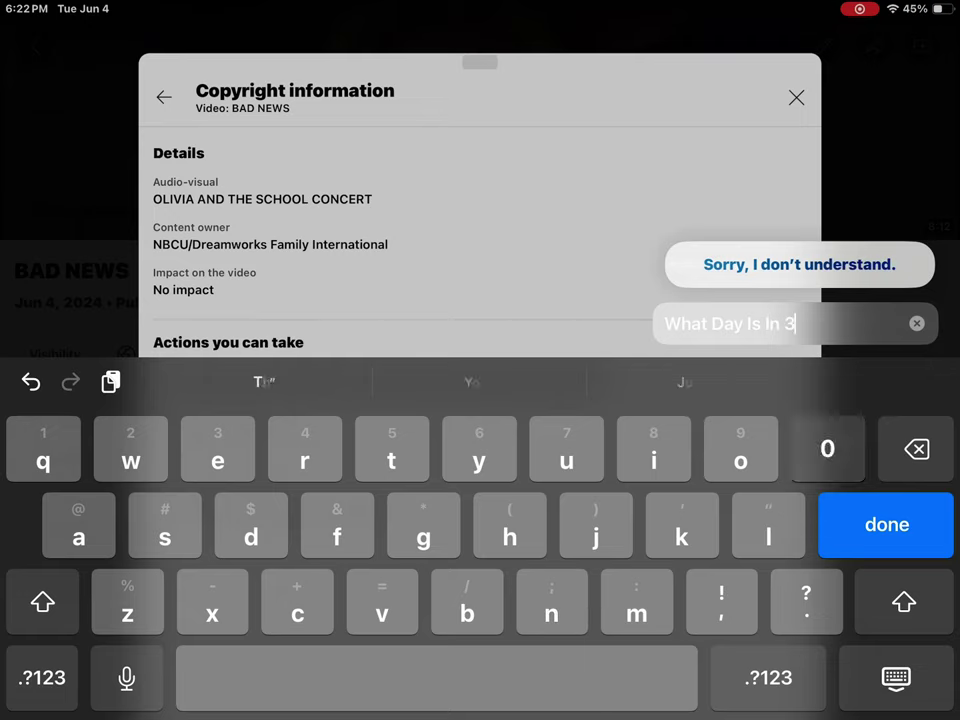
pyautogui.write('0 Days')
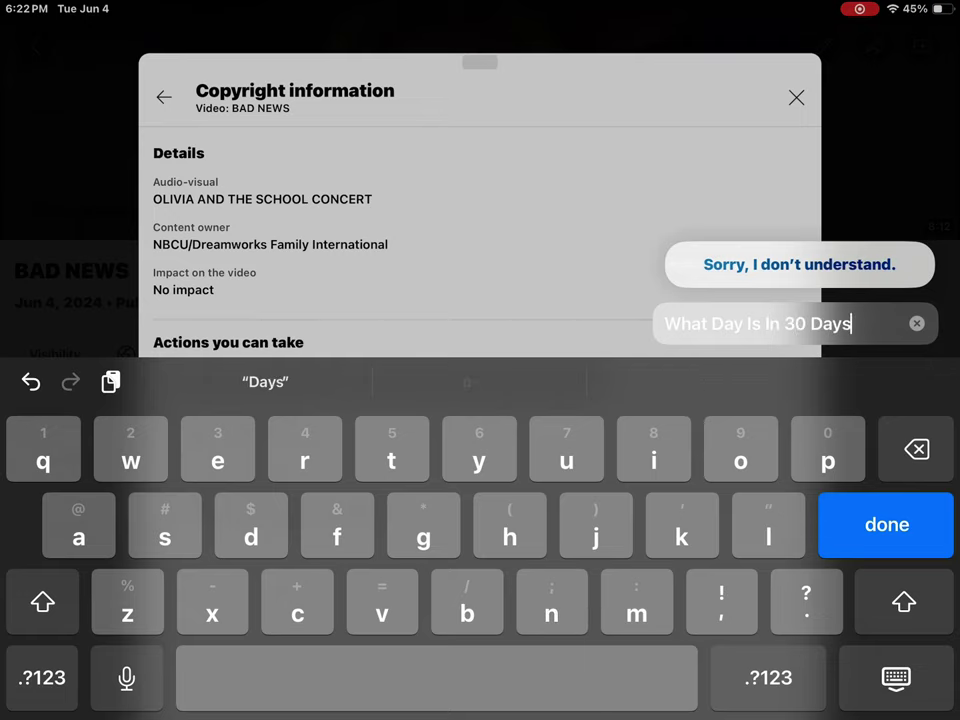
pyautogui.press('Return')
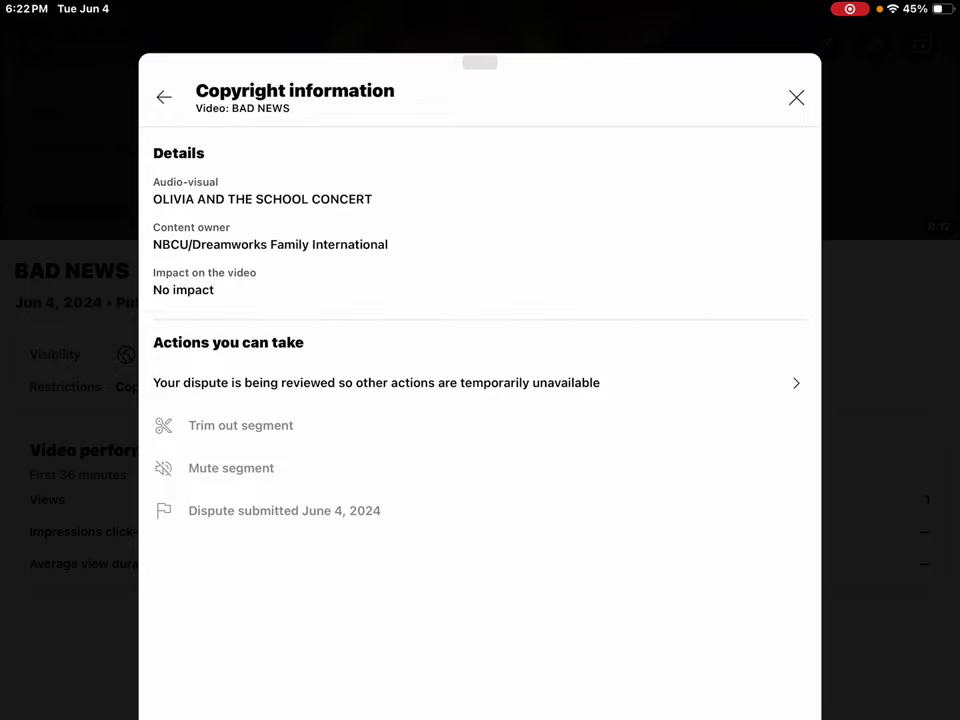
pyautogui.moveTo(480, 715); pyautogui.dragTo(480, 420)
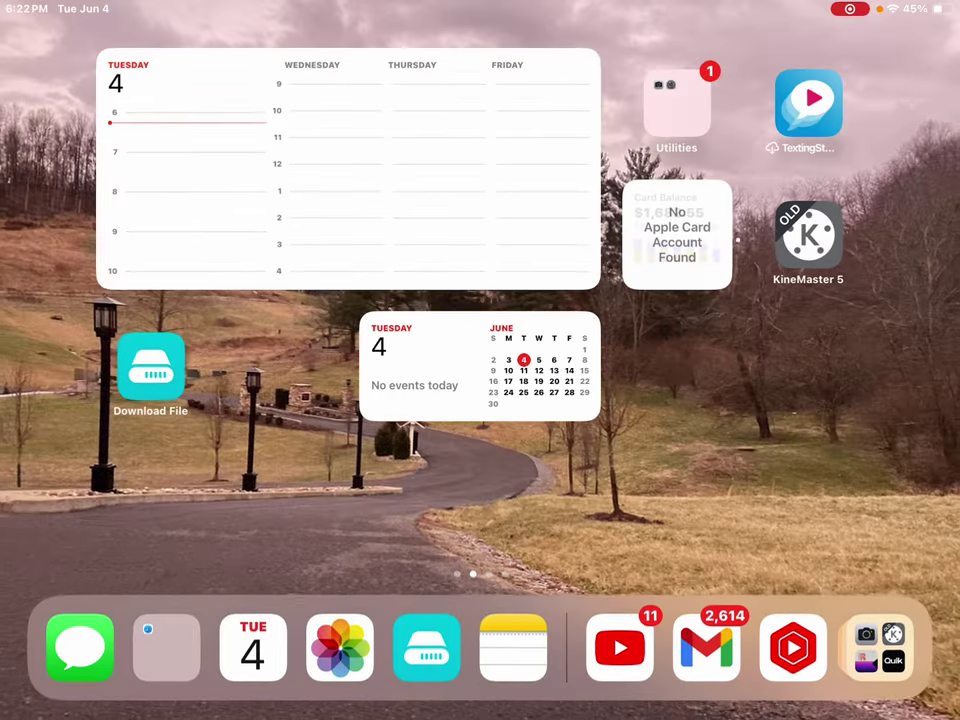
pyautogui.click(253, 651)
pyautogui.scroll(-2, 480, 420)
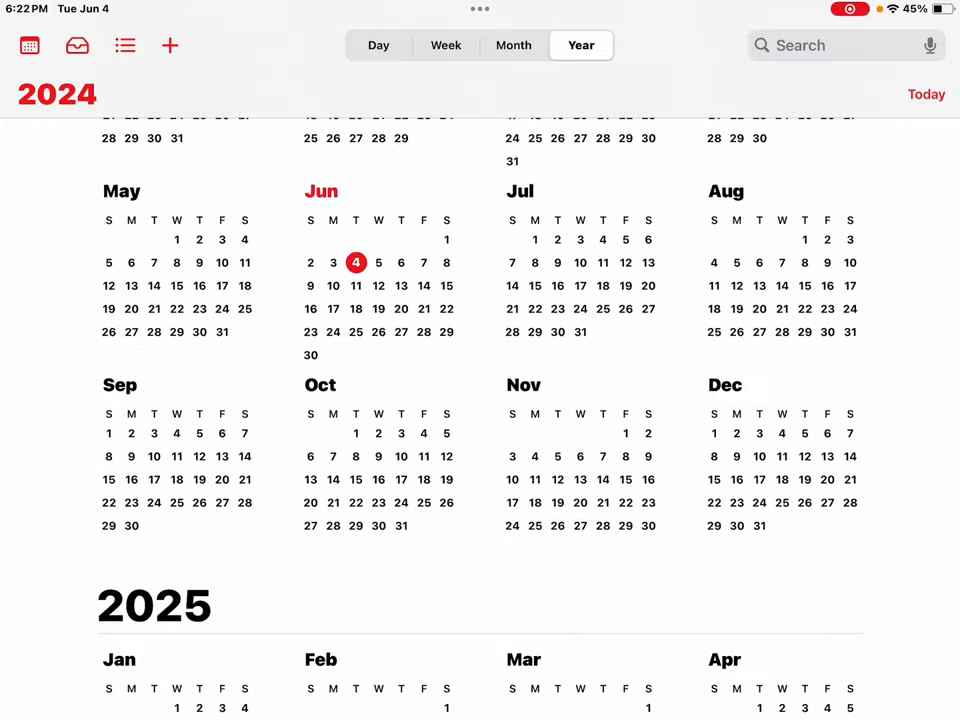
pyautogui.click(580, 250)
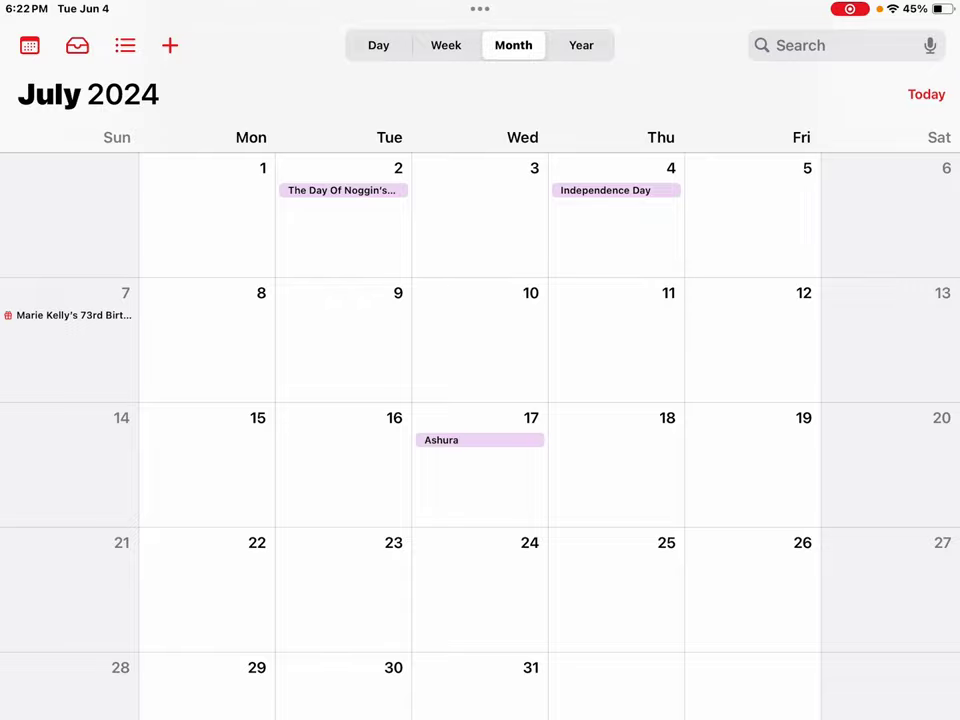
pyautogui.moveTo(480, 715); pyautogui.dragTo(480, 420)
pyautogui.moveTo(767, 165); pyautogui.dragTo(767, 20)
pyautogui.click(776, 430)
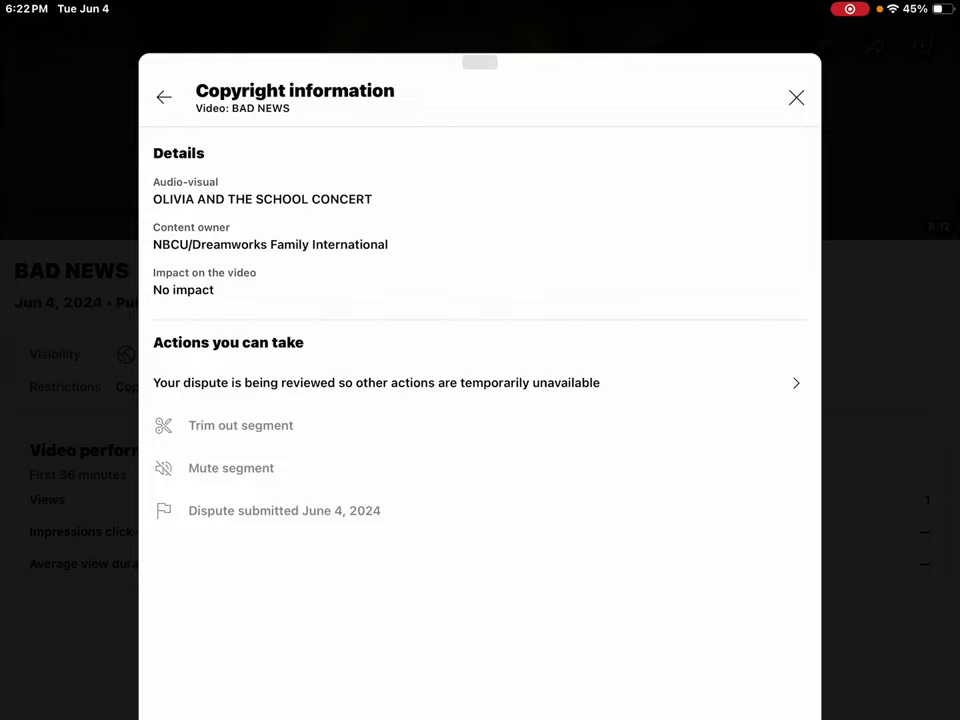
# Return to the Home Screen and open Calendar at July 2024
pyautogui.moveTo(480, 715); pyautogui.dragTo(480, 450)
pyautogui.click(348, 170)
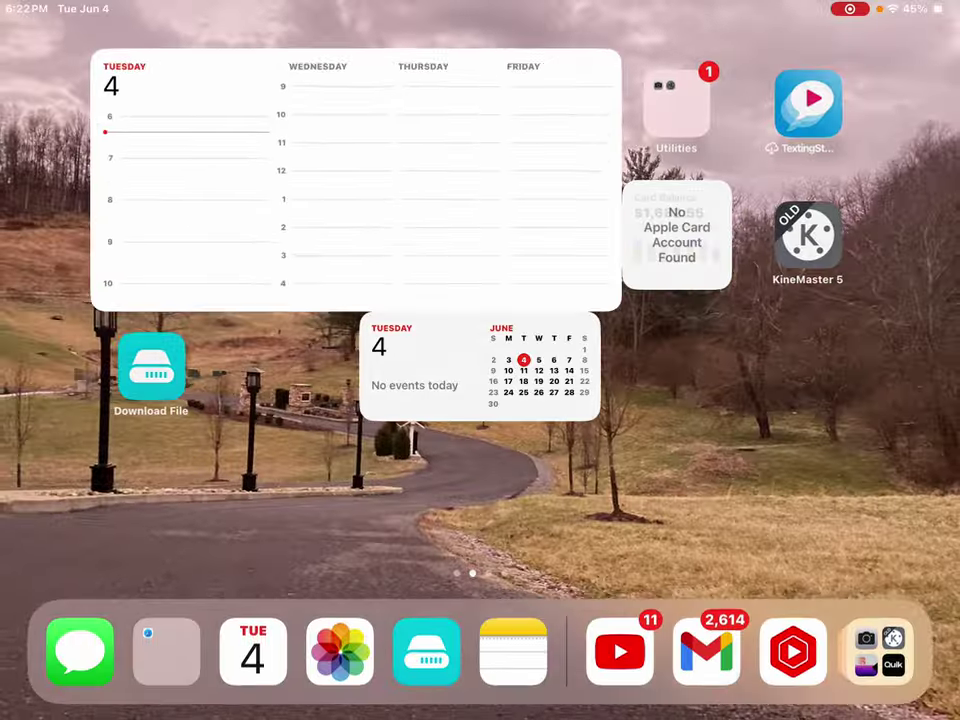